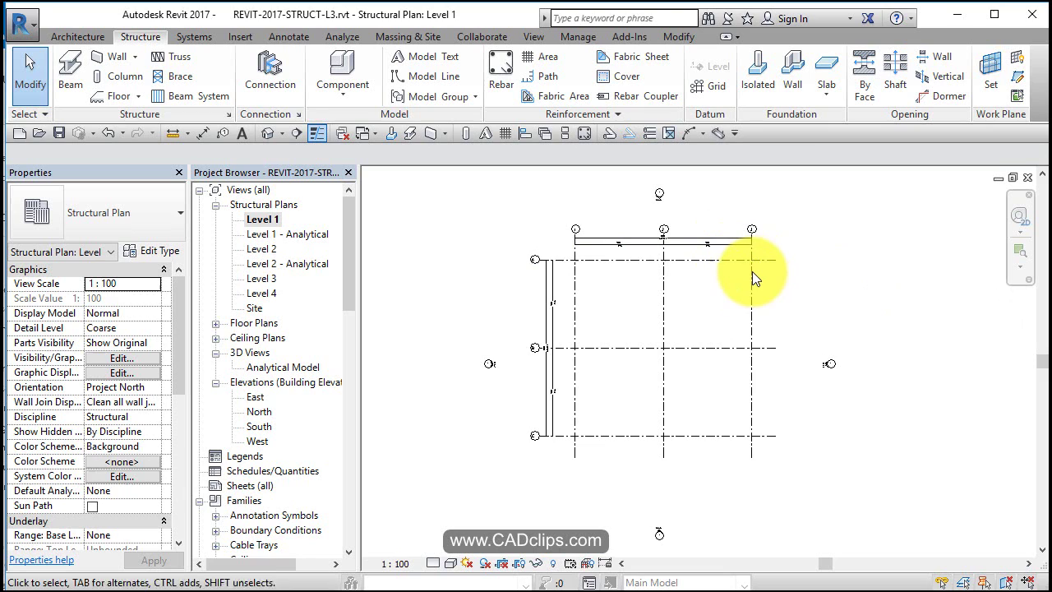
Pan and zoom the Level 1 plan to show grids B and C with their dimensions.
{"action": "scroll", "coordinate": [709, 244], "scroll_direction": "up", "scroll_amount": 6}
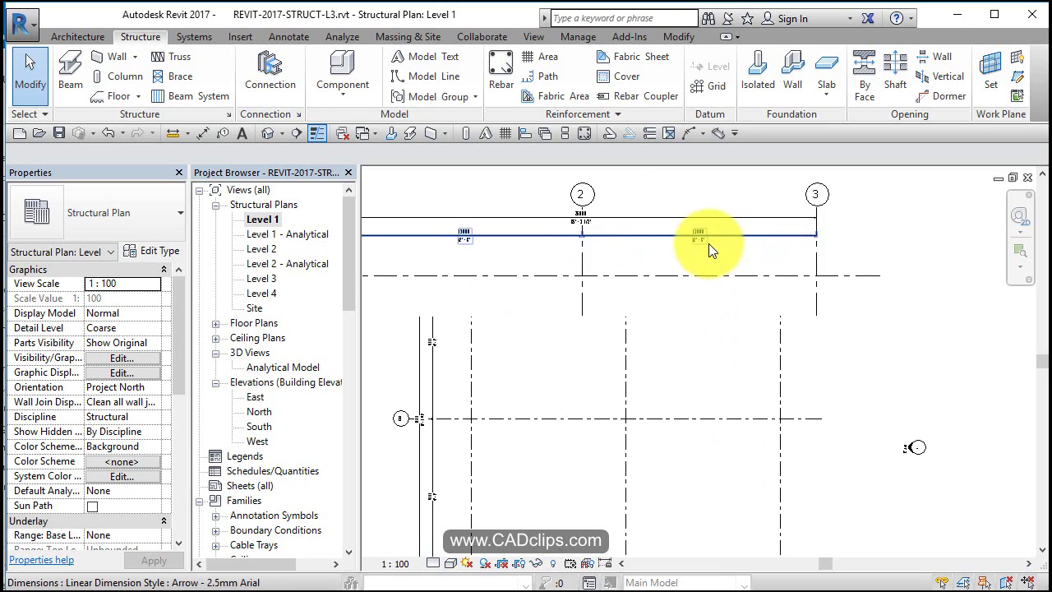
{"action": "middle_click_drag", "start_coordinate": [535, 278], "coordinate": [778, 311]}
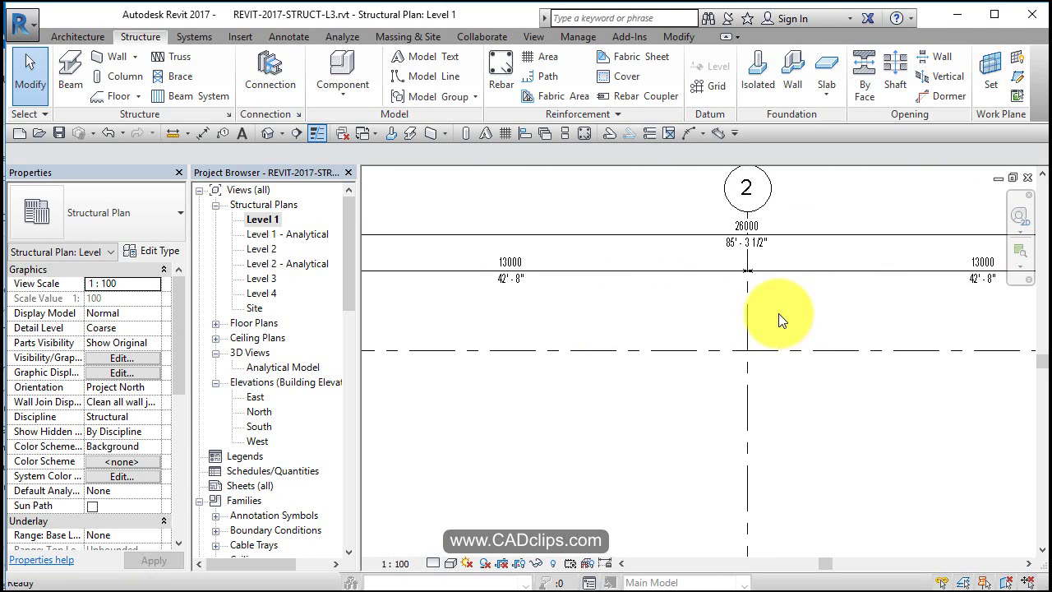
{"action": "middle_click_drag", "start_coordinate": [526, 311], "coordinate": [675, 296]}
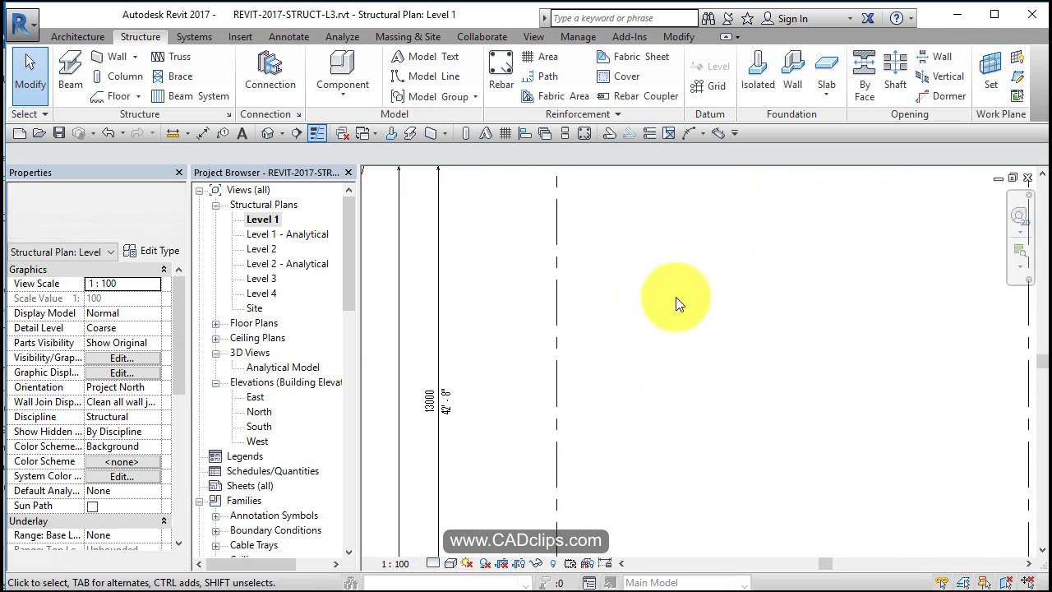
{"action": "scroll", "coordinate": [468, 279], "scroll_direction": "up", "scroll_amount": 2}
{"action": "scroll", "coordinate": [535, 356], "scroll_direction": "down", "scroll_amount": 1}
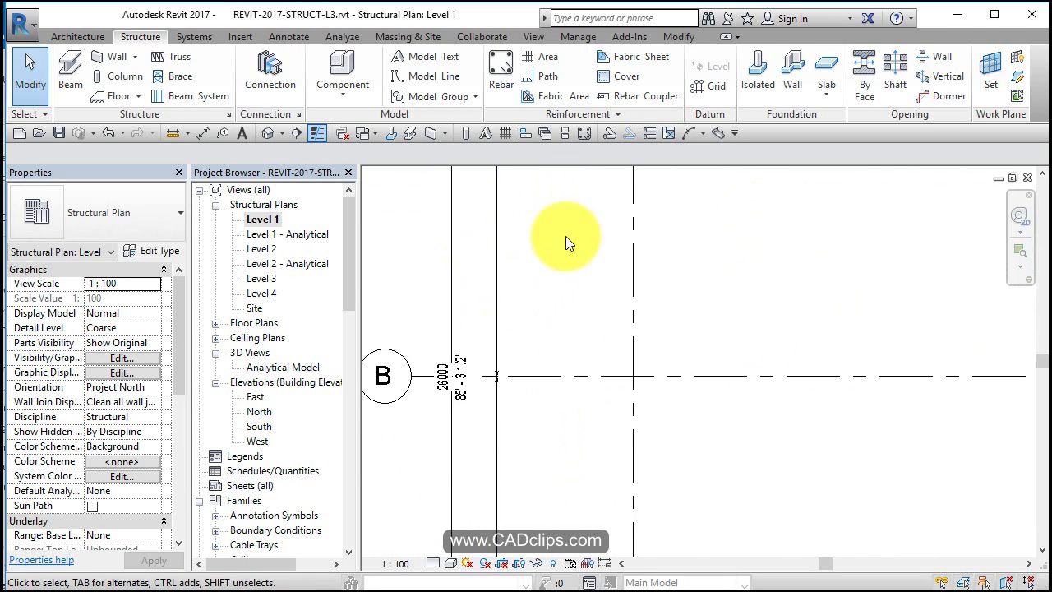
{"action": "mouse_move", "coordinate": [553, 235]}
{"action": "middle_mouse_down"}
{"action": "mouse_move", "coordinate": [567, 263]}
{"action": "mouse_move", "coordinate": [579, 231]}
{"action": "mouse_move", "coordinate": [556, 244]}
{"action": "middle_mouse_up"}
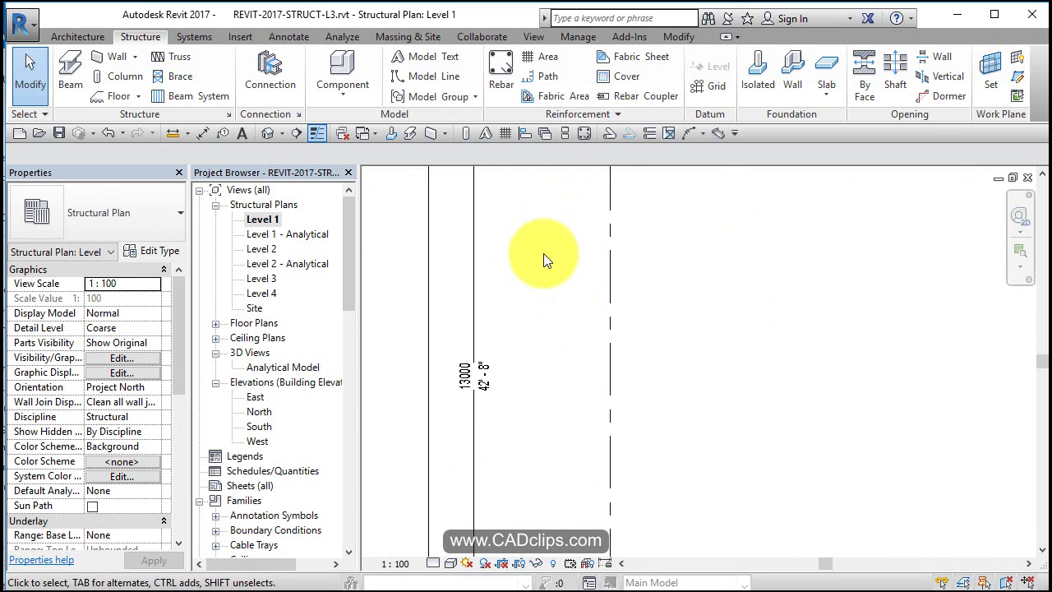
{"action": "scroll", "coordinate": [547, 258], "scroll_direction": "down", "scroll_amount": 4}
{"action": "scroll", "coordinate": [658, 349], "scroll_direction": "up", "scroll_amount": 1}
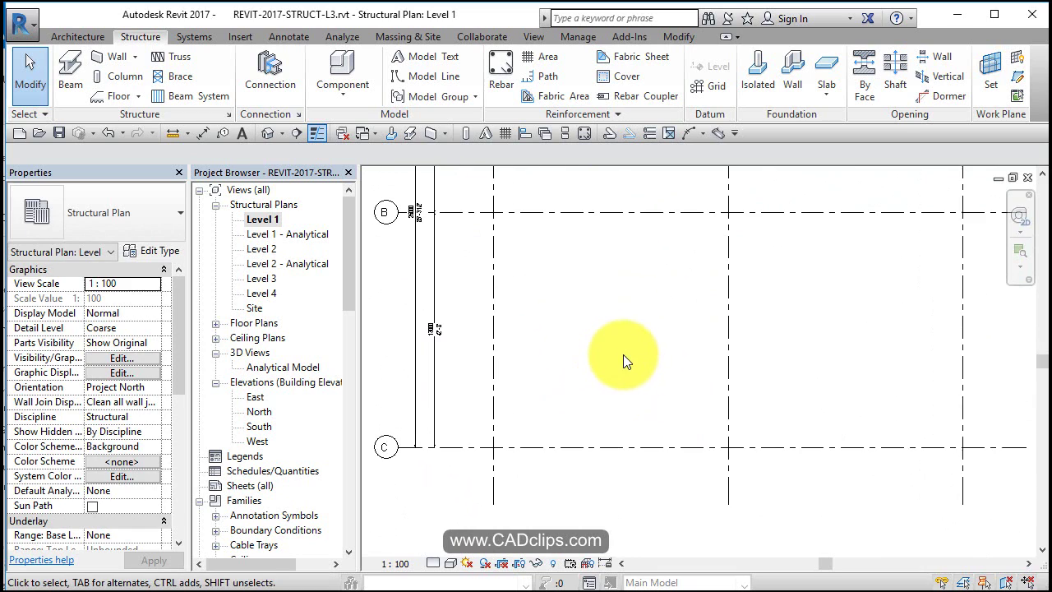
Move grid C so the B–C spacing changes from 13000 to 12000.
{"action": "left_click", "coordinate": [592, 447]}
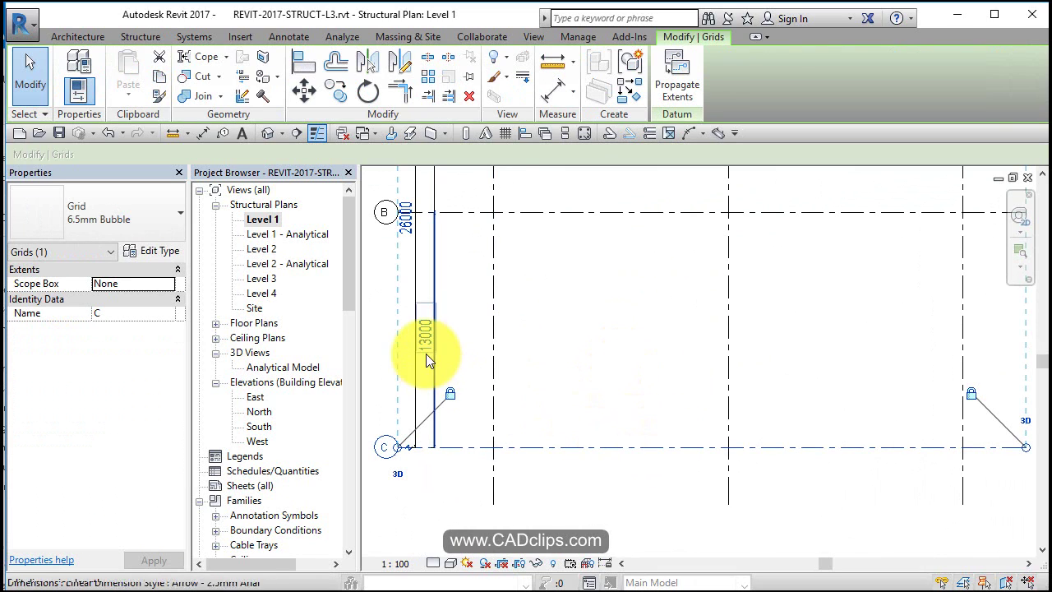
{"action": "left_click", "coordinate": [425, 333]}
{"action": "type", "text": "12000"}
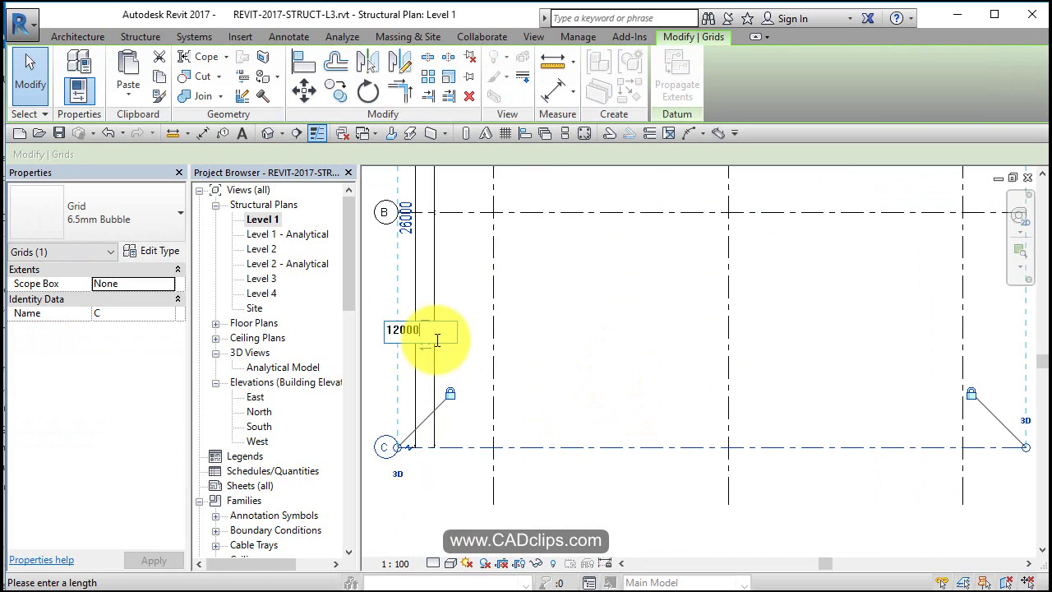
{"action": "key", "text": "Return"}
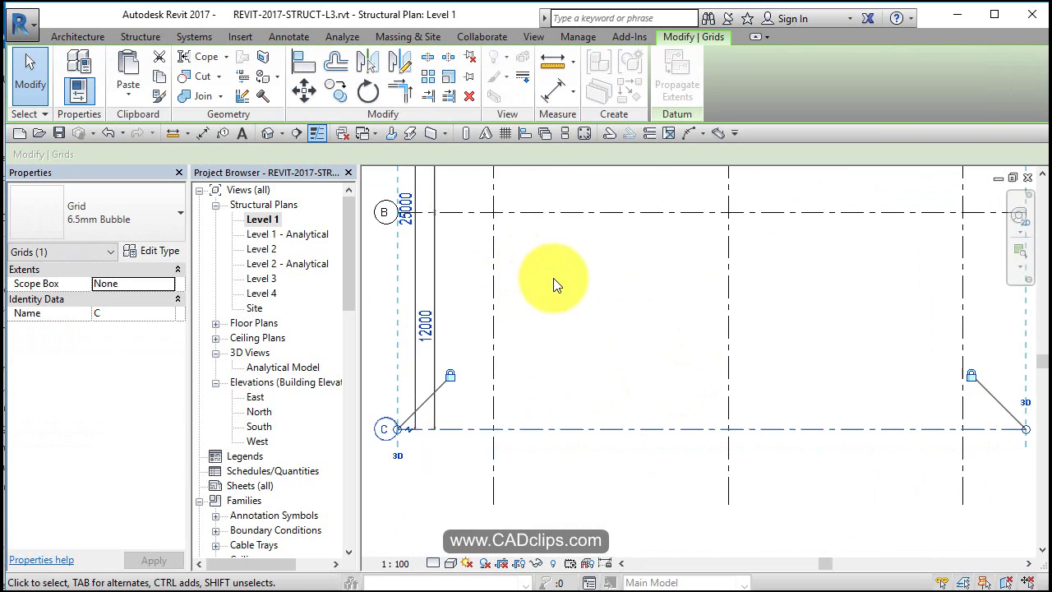
{"action": "scroll", "coordinate": [554, 291], "scroll_direction": "down", "scroll_amount": 2}
{"action": "middle_click_drag", "start_coordinate": [555, 292], "coordinate": [577, 512]}
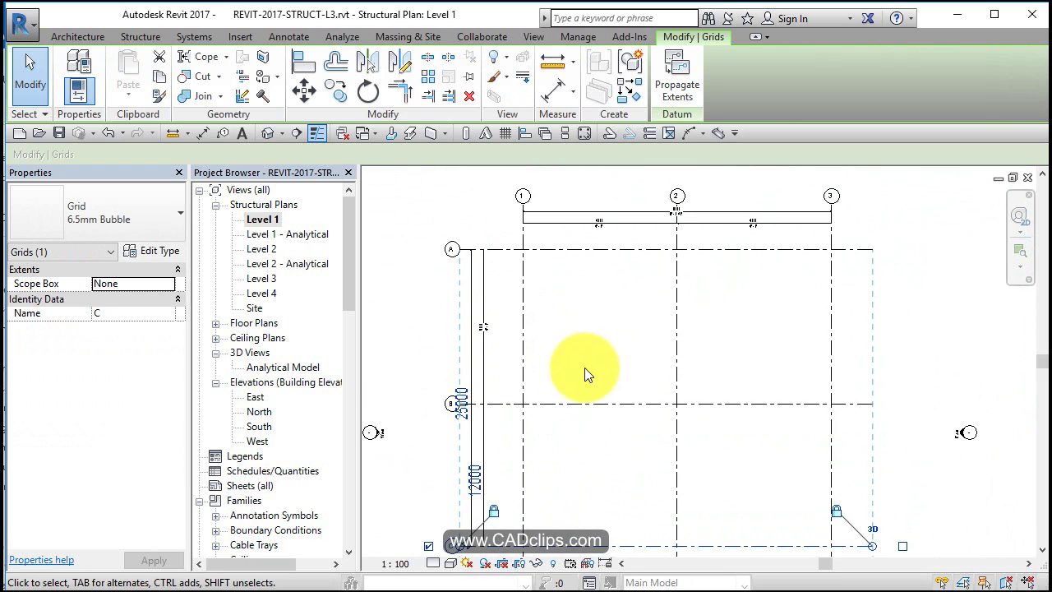
{"action": "left_click", "coordinate": [588, 336]}
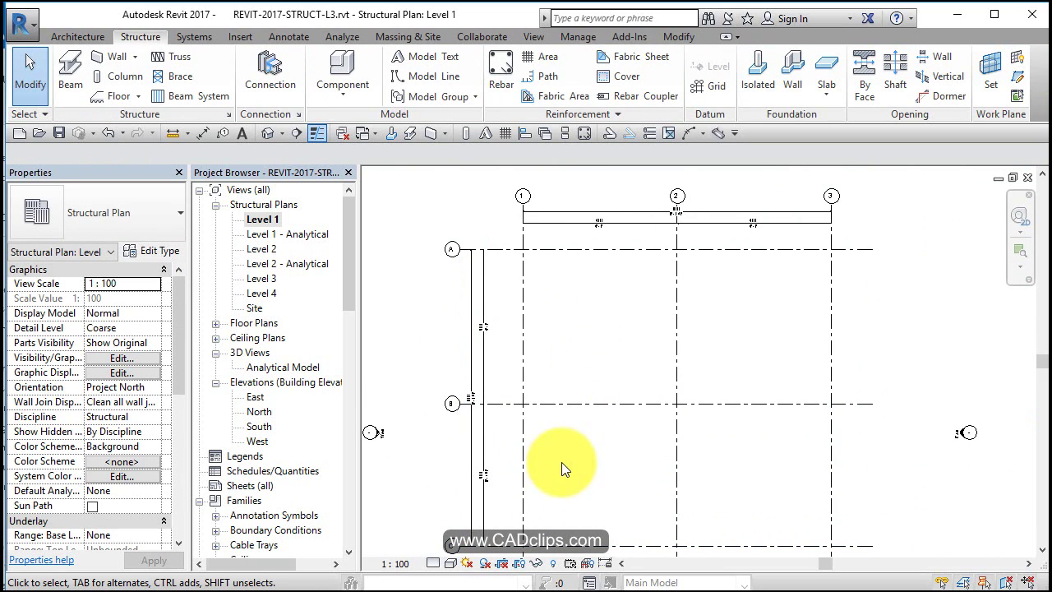
Inspect the text options of the 12000 B–C dimension without changing them.
{"action": "middle_click_drag", "start_coordinate": [563, 462], "coordinate": [587, 406]}
{"action": "scroll", "coordinate": [505, 404], "scroll_direction": "up", "scroll_amount": 5}
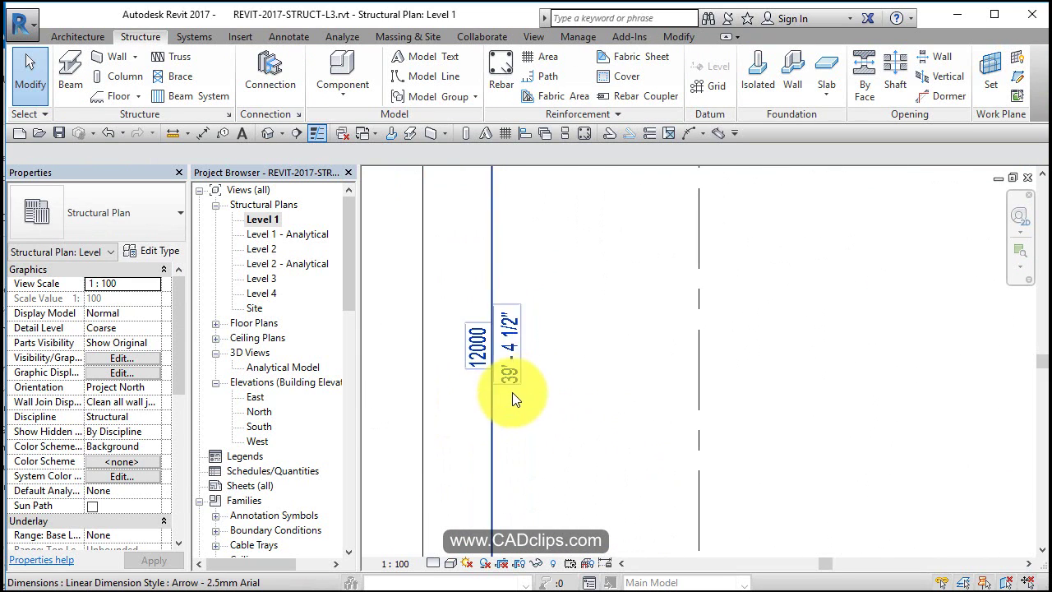
{"action": "left_click", "coordinate": [498, 278]}
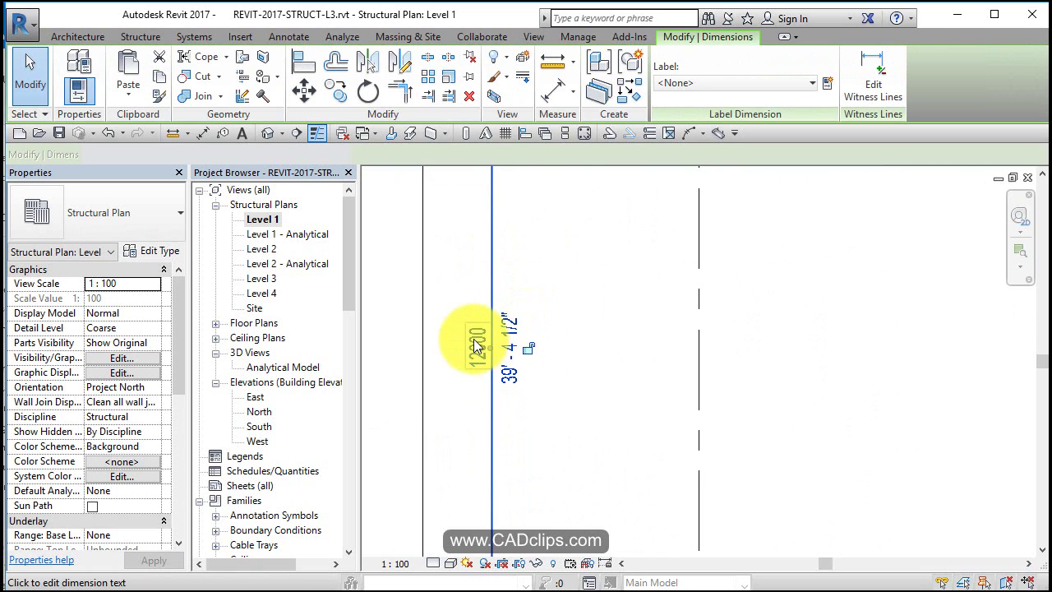
{"action": "left_click", "coordinate": [476, 345]}
{"action": "key", "text": "Escape"}
{"action": "scroll", "coordinate": [527, 367], "scroll_direction": "down", "scroll_amount": 4}
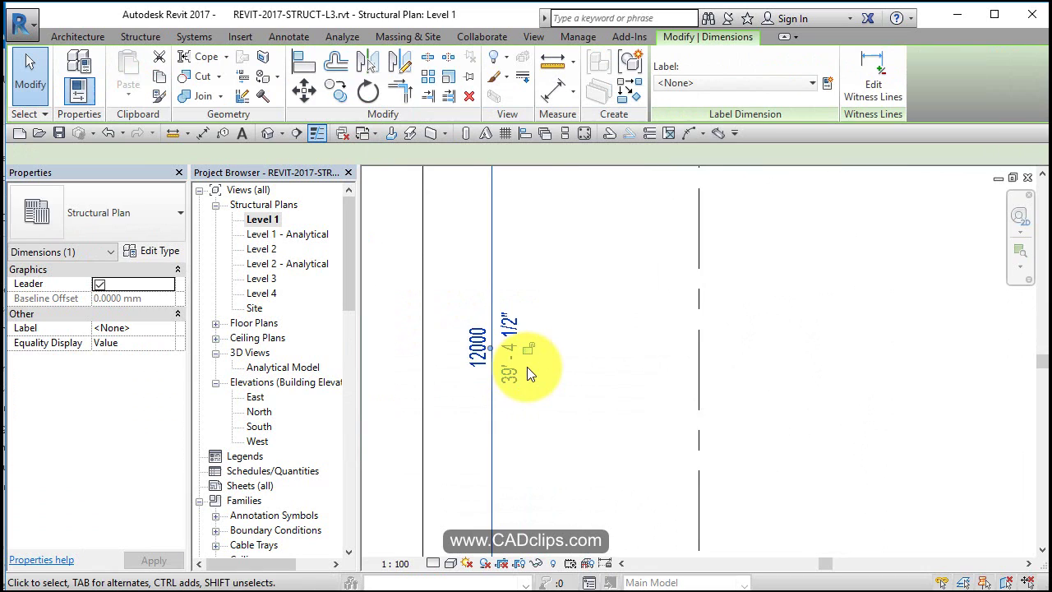
Set the grid C spacing to 40', which gives 12192.
{"action": "left_click", "coordinate": [534, 446]}
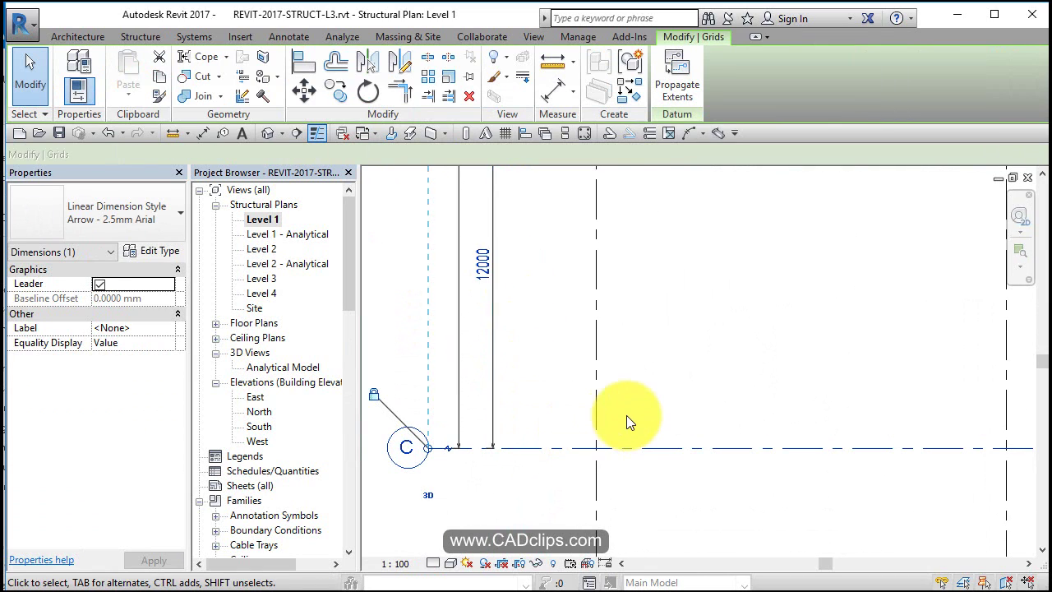
{"action": "left_click", "coordinate": [482, 261]}
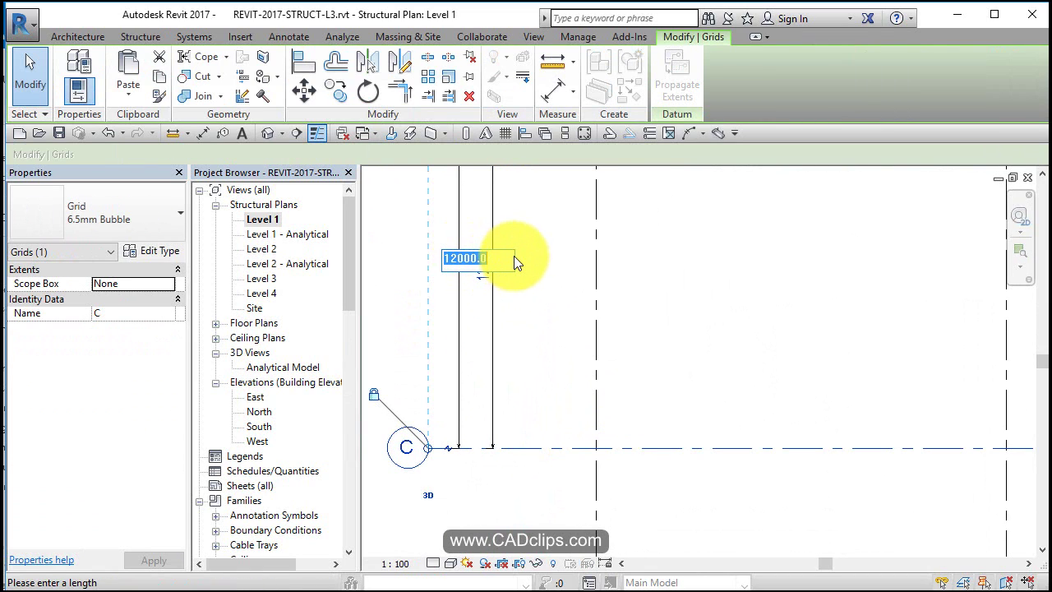
{"action": "type", "text": "40'"}
{"action": "key", "text": "Return"}
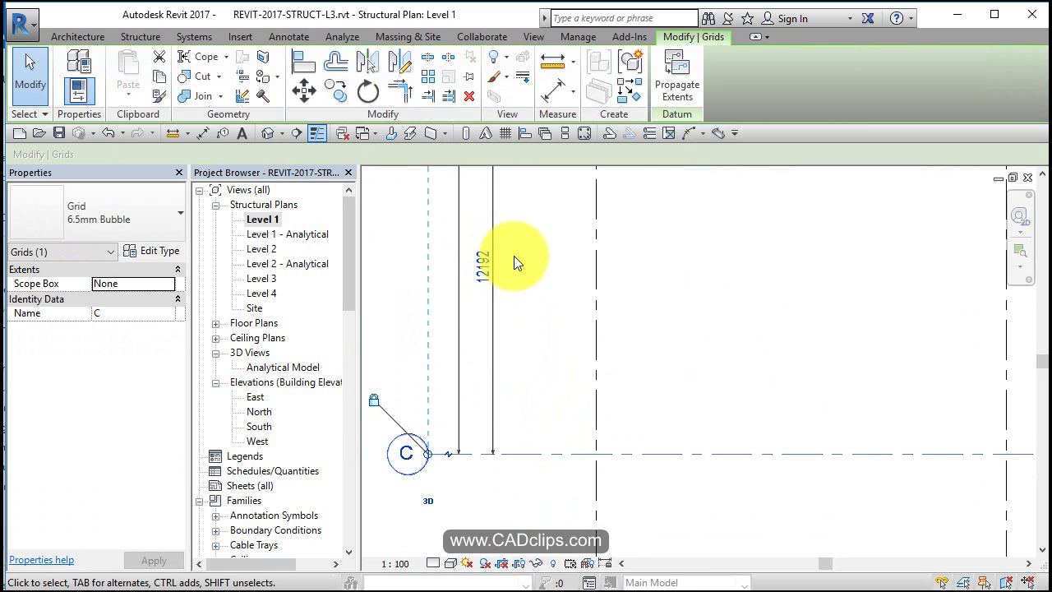
{"action": "left_click", "coordinate": [632, 280]}
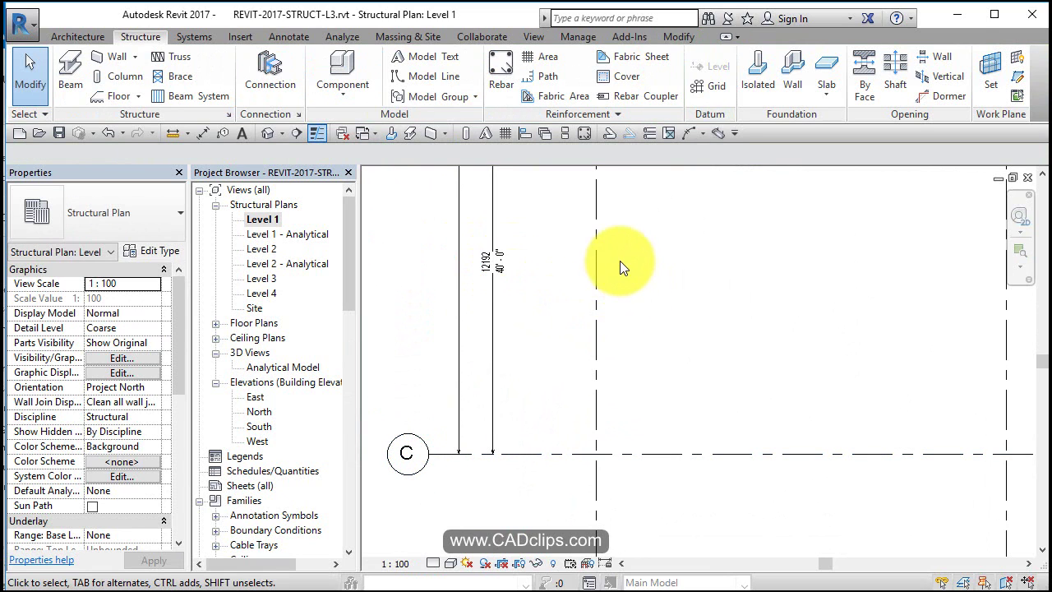
Change the grid C spacing from 12192 back to 13000.
{"action": "left_click", "coordinate": [535, 453]}
{"action": "left_click", "coordinate": [483, 264]}
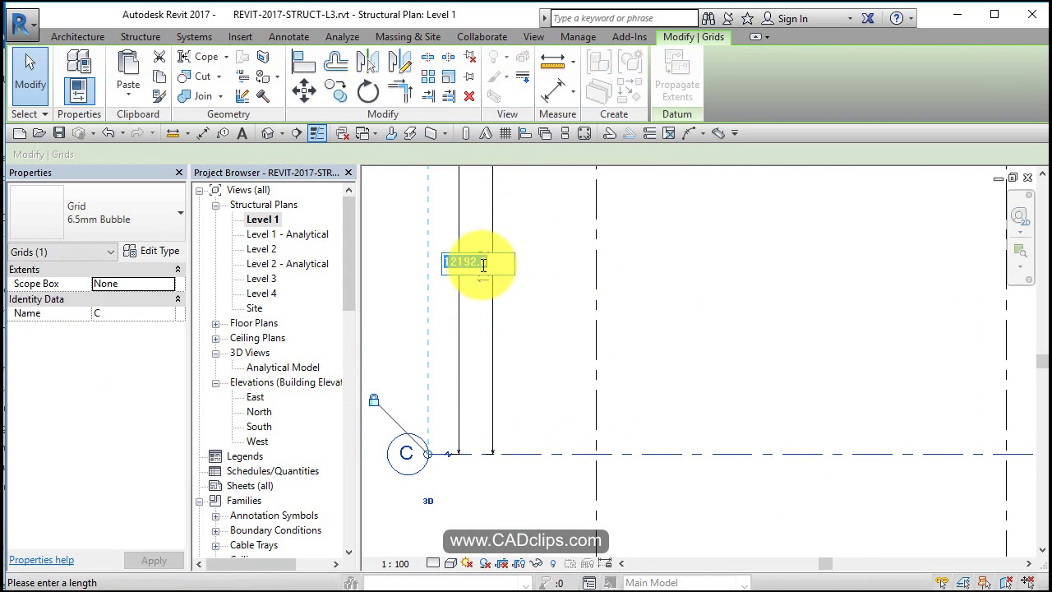
{"action": "type", "text": "13M"}
{"action": "key", "text": "Return"}
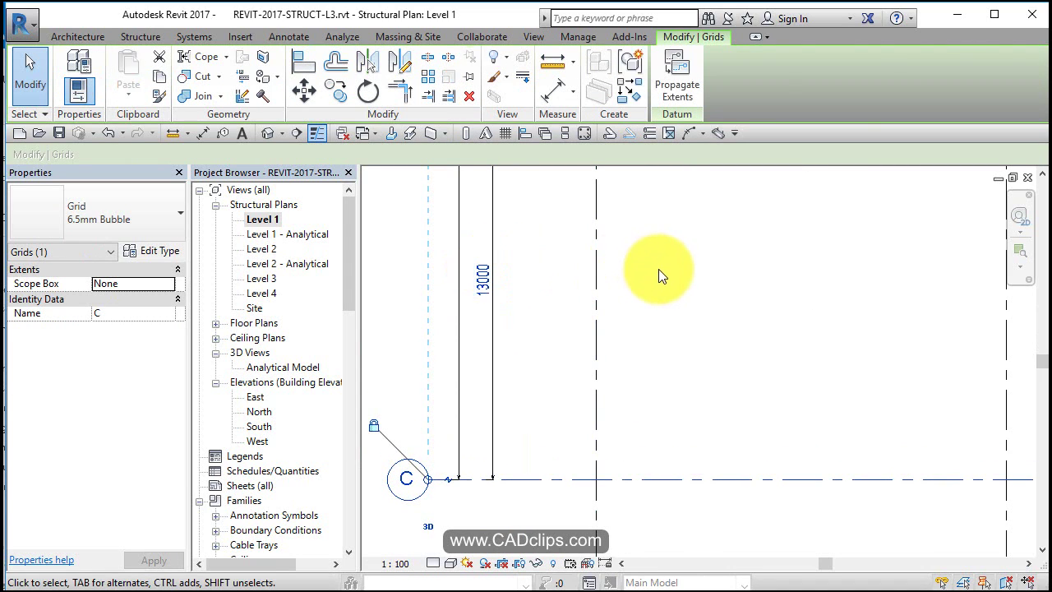
{"action": "key", "text": "Escape"}
{"action": "scroll", "coordinate": [698, 311], "scroll_direction": "down", "scroll_amount": 2}
{"action": "scroll", "coordinate": [705, 311], "scroll_direction": "down", "scroll_amount": 2}
{"action": "middle_click_drag", "start_coordinate": [704, 328], "coordinate": [665, 291]}
{"action": "scroll", "coordinate": [571, 421], "scroll_direction": "down", "scroll_amount": 2}
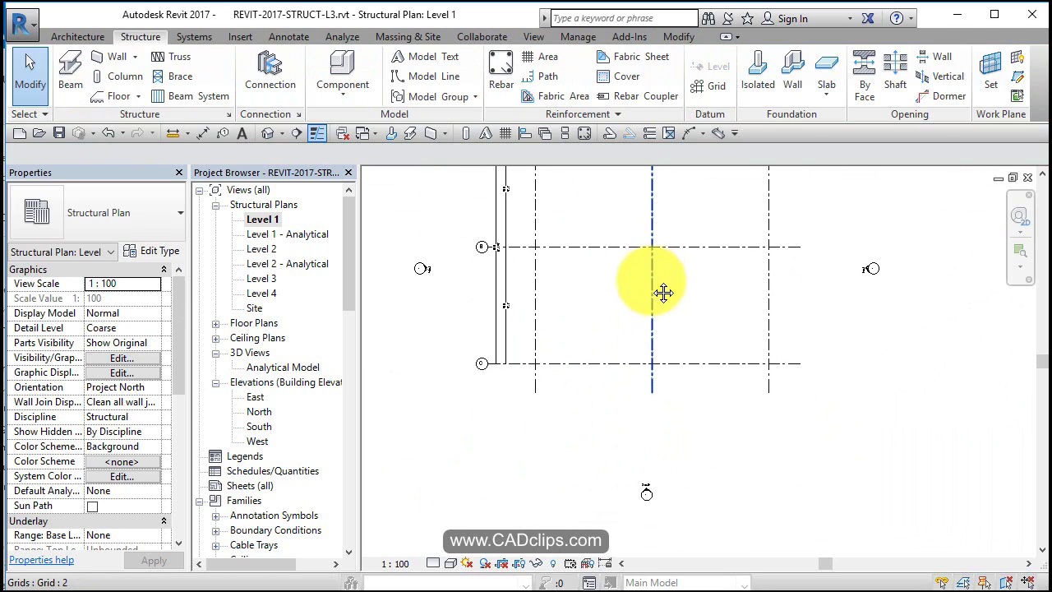
In the East elevation, extend the level heads right past grid A and the lines left past grid C.
{"action": "double_click", "coordinate": [254, 398]}
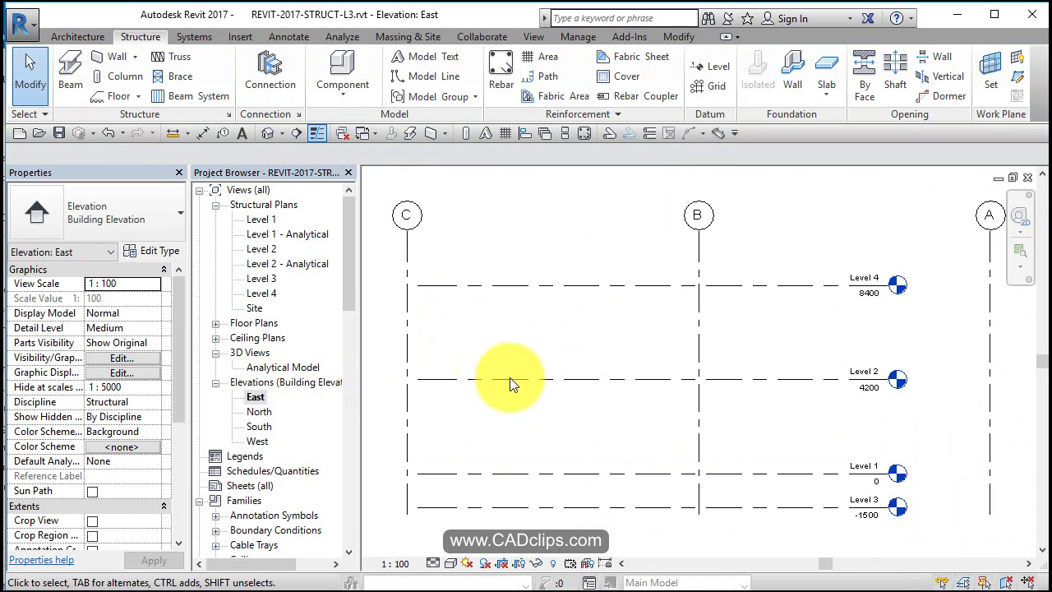
{"action": "scroll", "coordinate": [514, 374], "scroll_direction": "down", "scroll_amount": 2}
{"action": "left_click", "coordinate": [712, 319]}
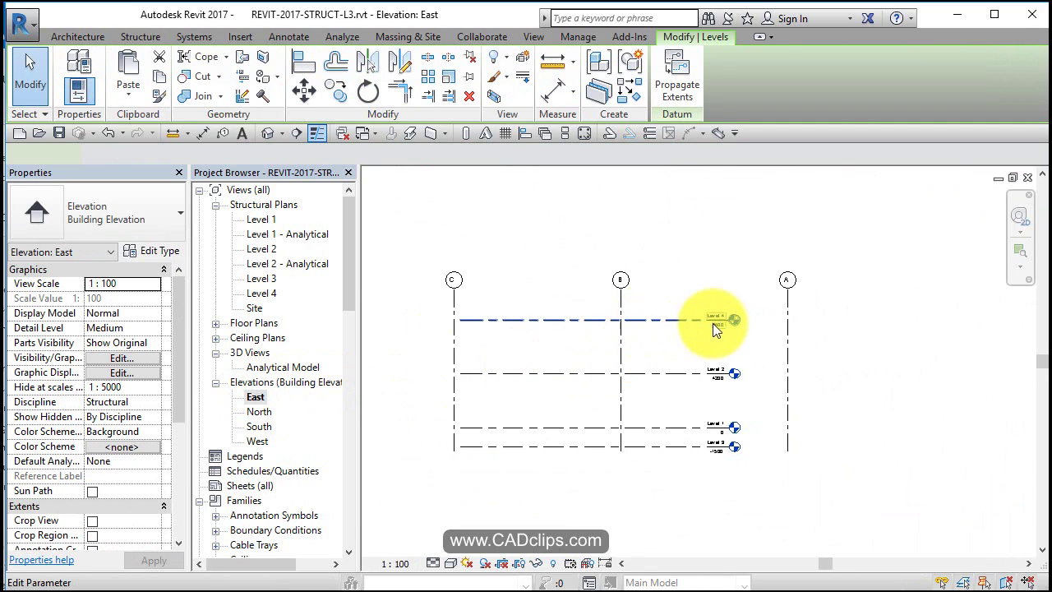
{"action": "scroll", "coordinate": [751, 332], "scroll_direction": "up", "scroll_amount": 3}
{"action": "left_click_drag", "start_coordinate": [730, 315], "coordinate": [989, 319]}
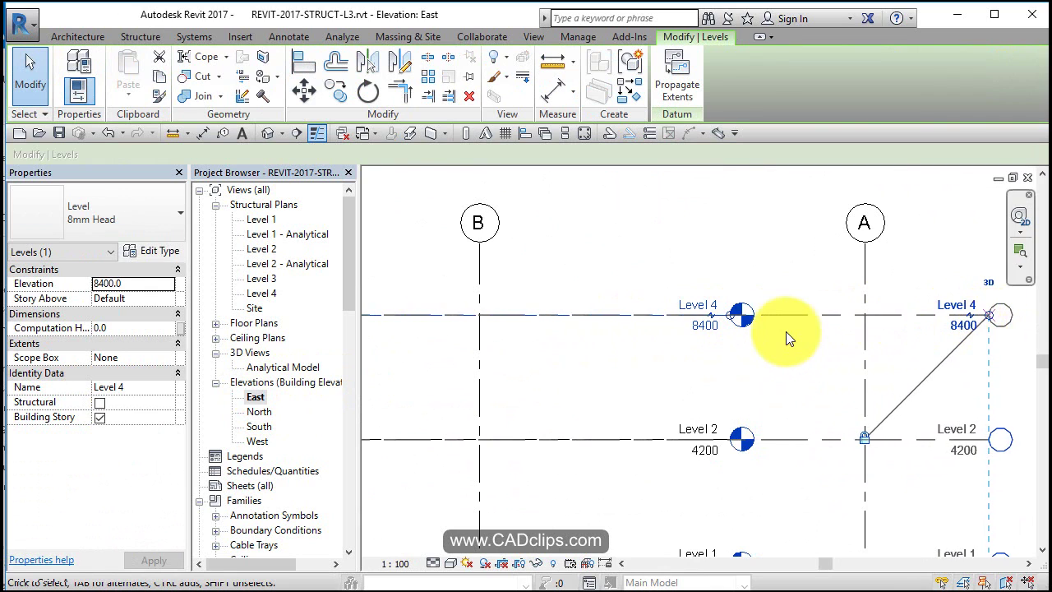
{"action": "scroll", "coordinate": [778, 333], "scroll_direction": "down", "scroll_amount": 3}
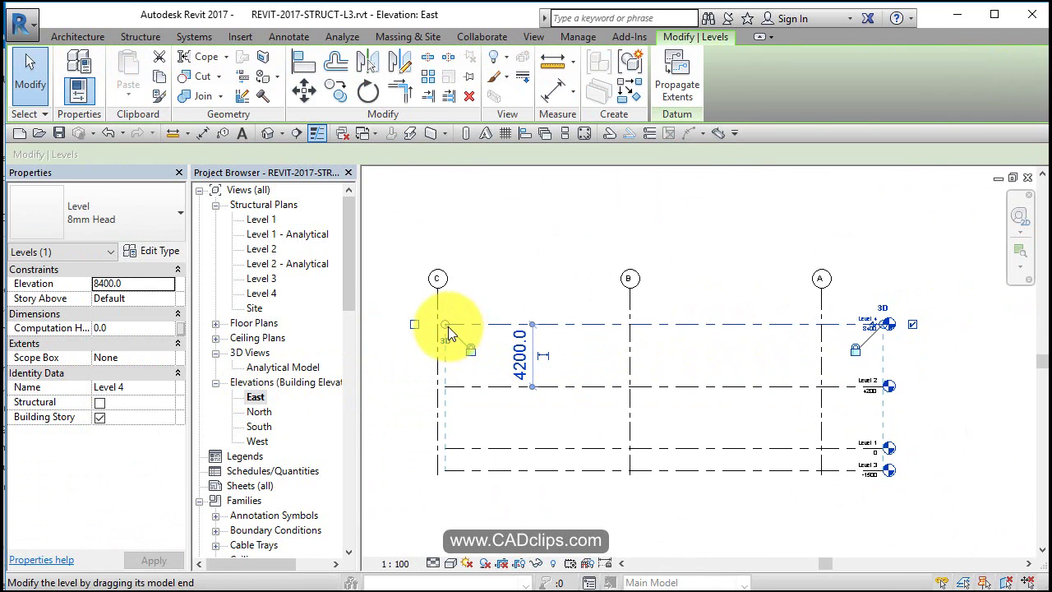
{"action": "left_click_drag", "start_coordinate": [445, 323], "coordinate": [404, 333]}
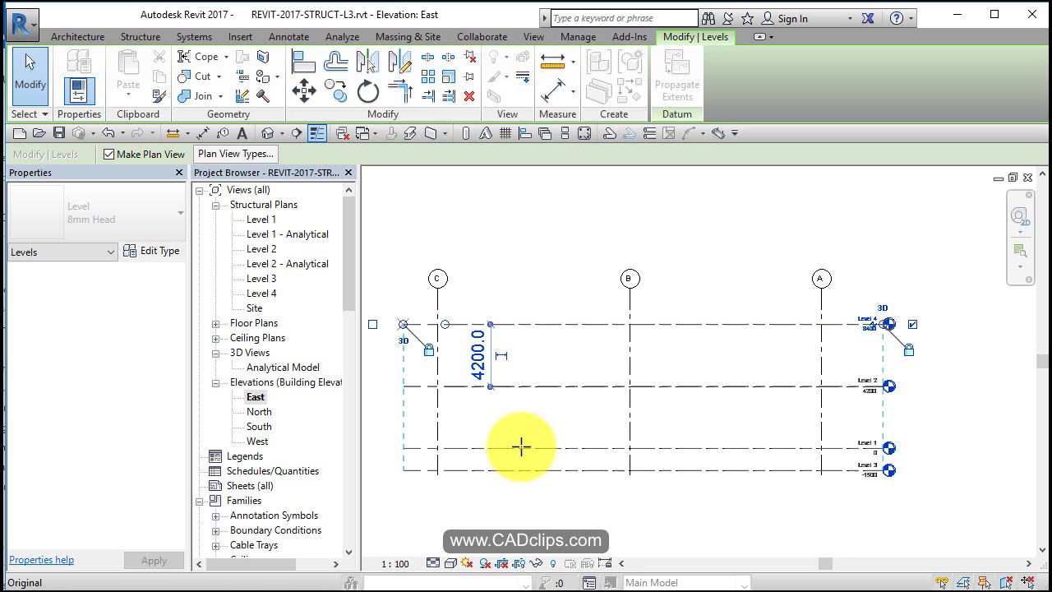
{"action": "left_click", "coordinate": [649, 415]}
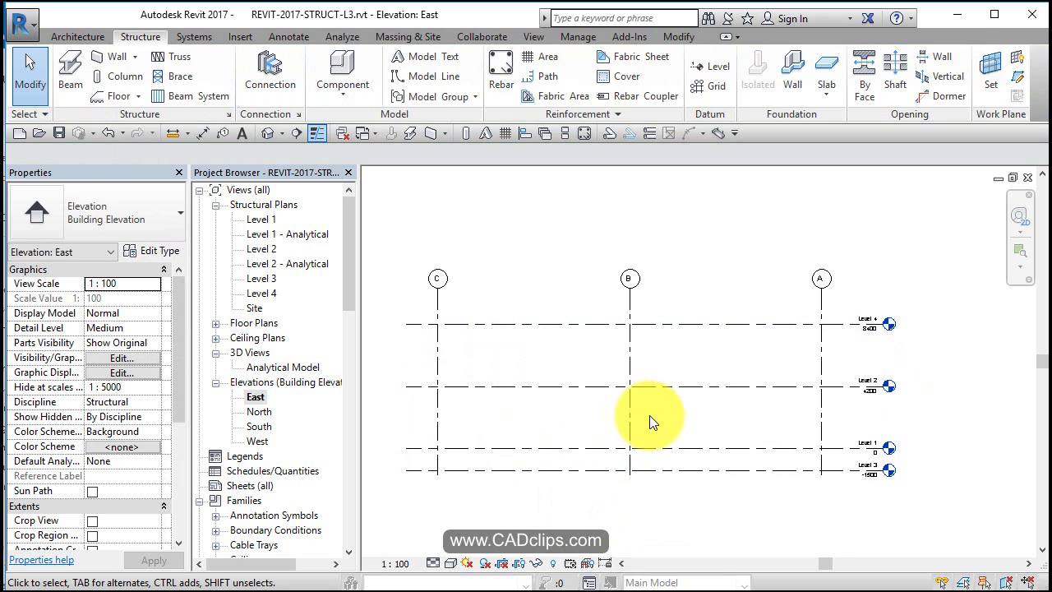
In the North elevation, extend the level lines left past grid 3.
{"action": "double_click", "coordinate": [257, 408]}
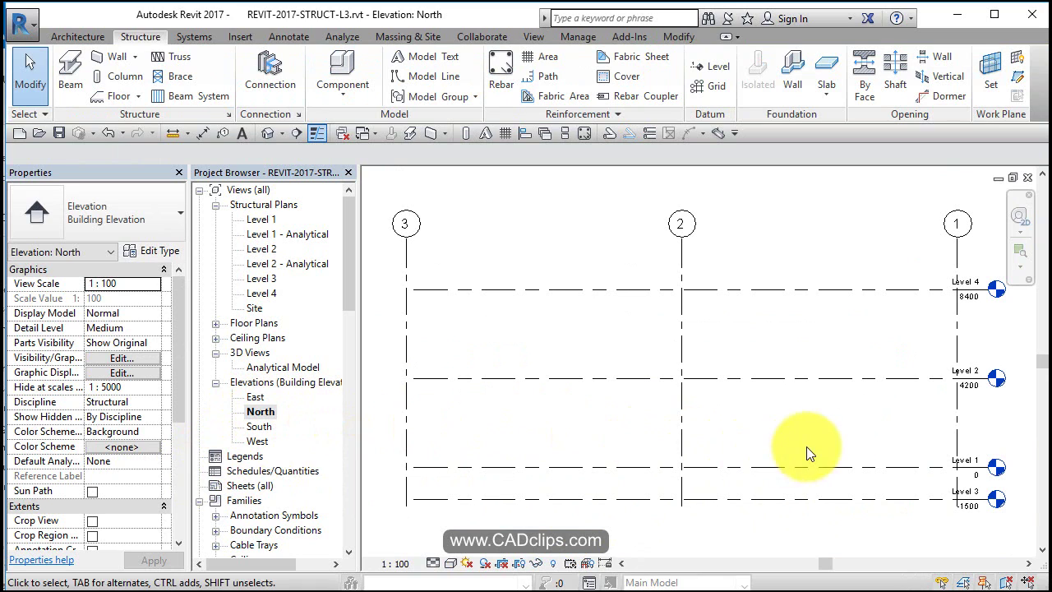
{"action": "left_click", "coordinate": [503, 290]}
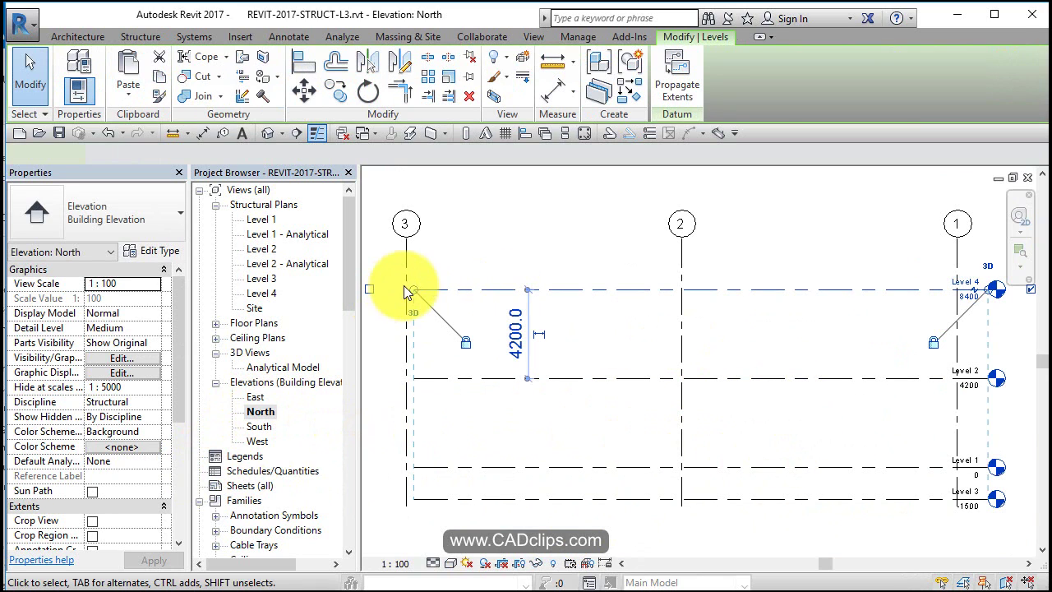
{"action": "left_click_drag", "start_coordinate": [407, 291], "coordinate": [374, 290]}
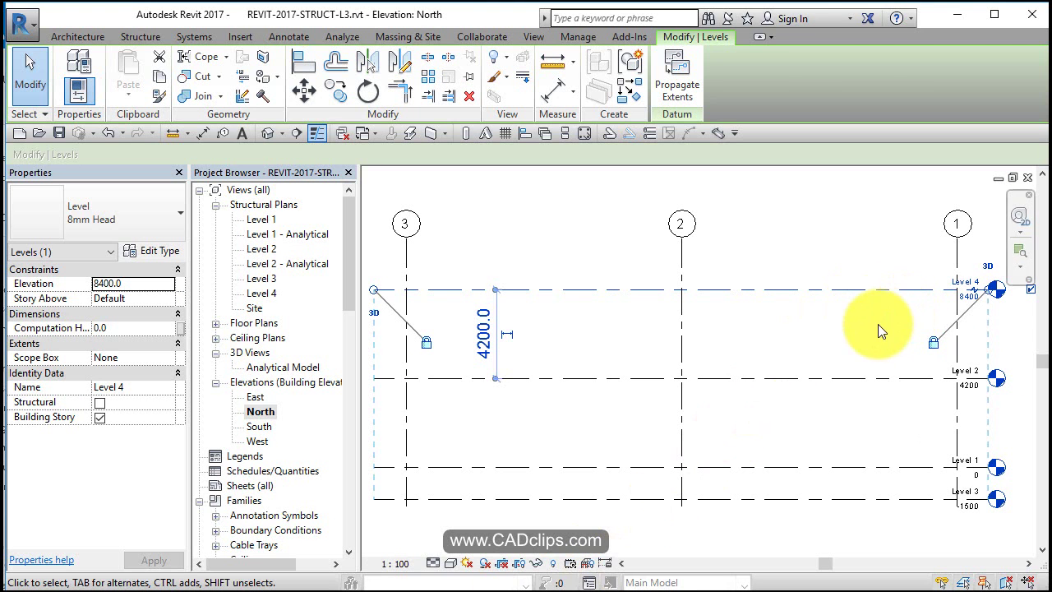
Drag the Level 4 end right so the North level heads clear grid 1, then view the whole elevation.
{"action": "left_click", "coordinate": [895, 344]}
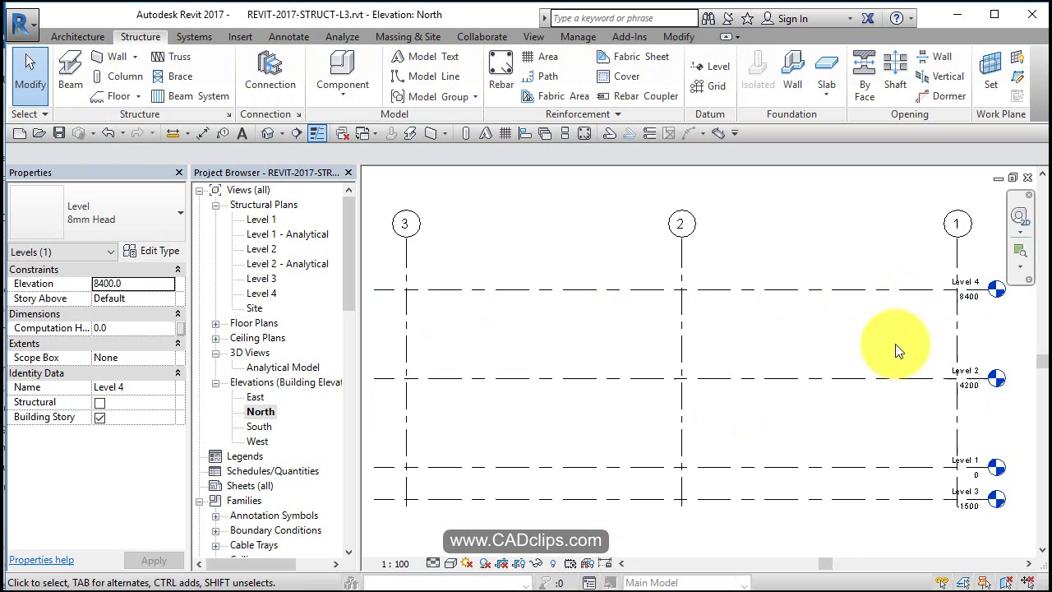
{"action": "middle_click_drag", "start_coordinate": [895, 343], "coordinate": [742, 333]}
{"action": "left_click", "coordinate": [742, 302]}
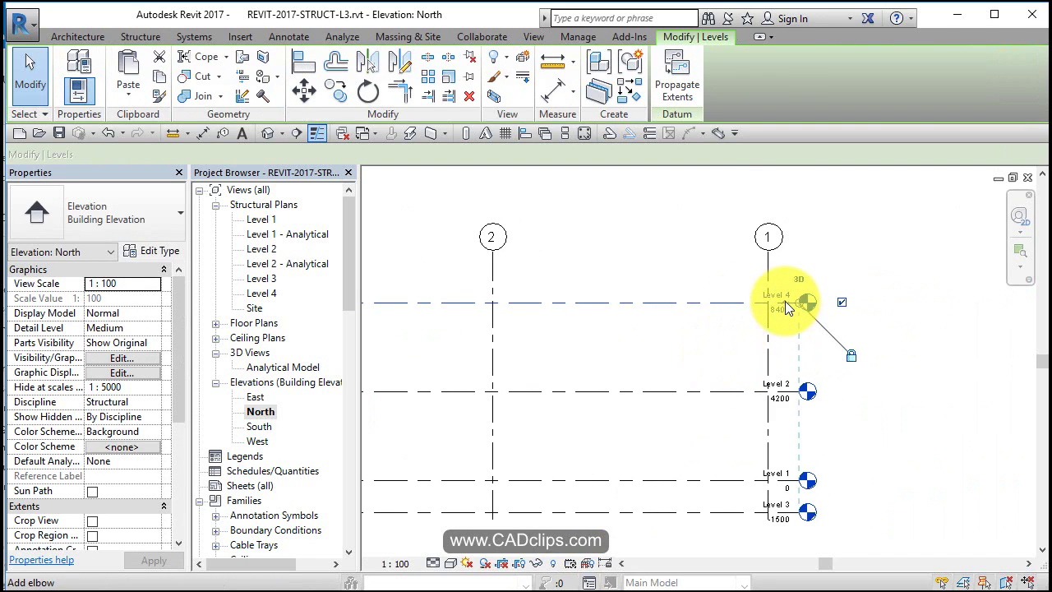
{"action": "scroll", "coordinate": [785, 301], "scroll_direction": "up", "scroll_amount": 3}
{"action": "left_click_drag", "start_coordinate": [814, 305], "coordinate": [910, 308]}
{"action": "scroll", "coordinate": [851, 363], "scroll_direction": "down", "scroll_amount": 3}
{"action": "scroll", "coordinate": [831, 392], "scroll_direction": "down", "scroll_amount": 2}
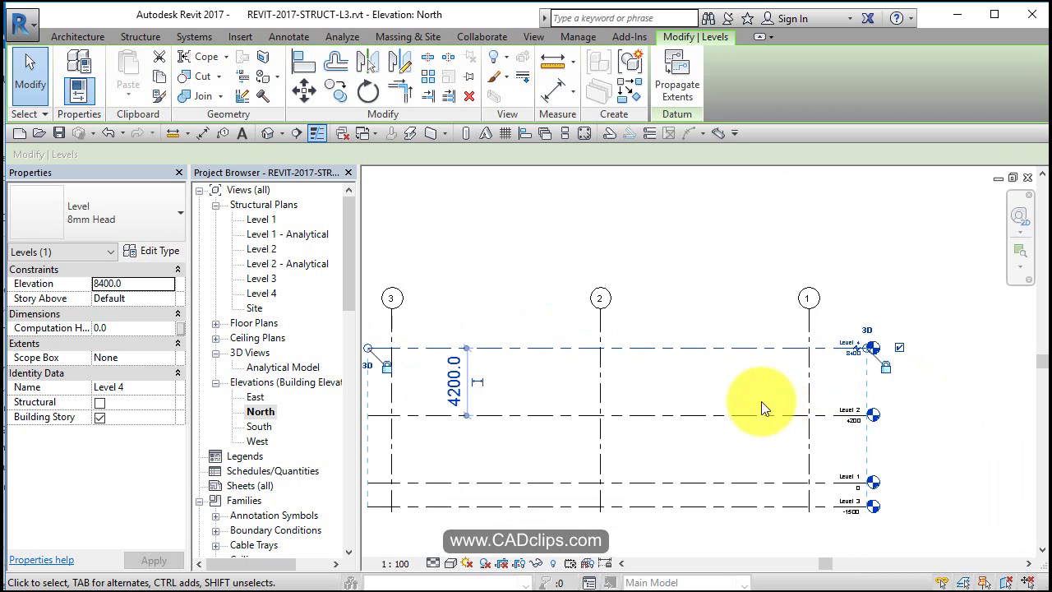
{"action": "middle_click_drag", "start_coordinate": [761, 401], "coordinate": [839, 369]}
{"action": "scroll", "coordinate": [834, 369], "scroll_direction": "down", "scroll_amount": 1}
Add an overall grid 3–1 dimension and a 3–2–1 string of 13000 spacings.
{"action": "left_click", "coordinate": [554, 96]}
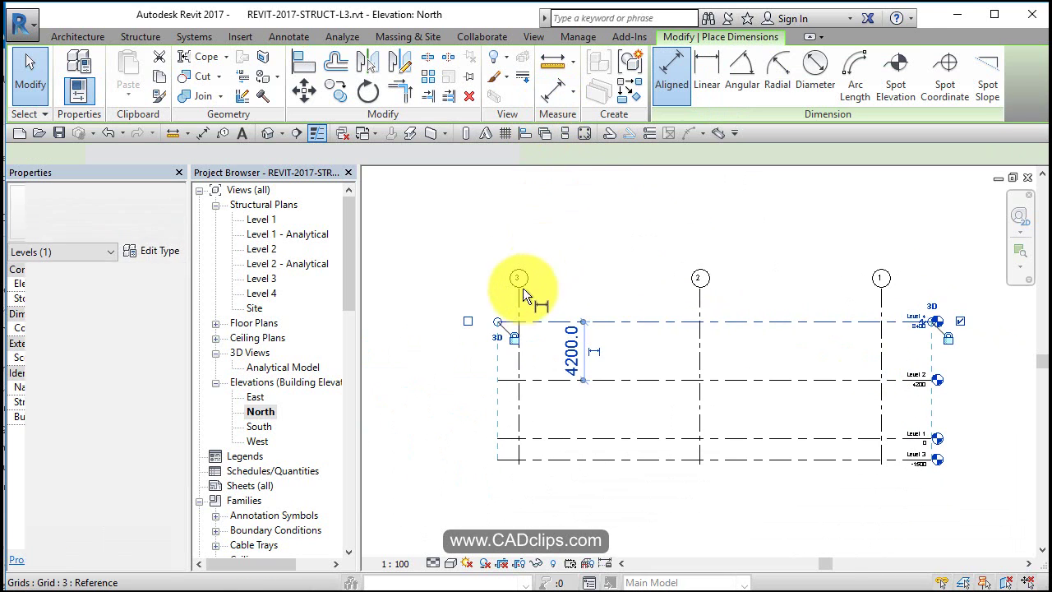
{"action": "left_click", "coordinate": [519, 289]}
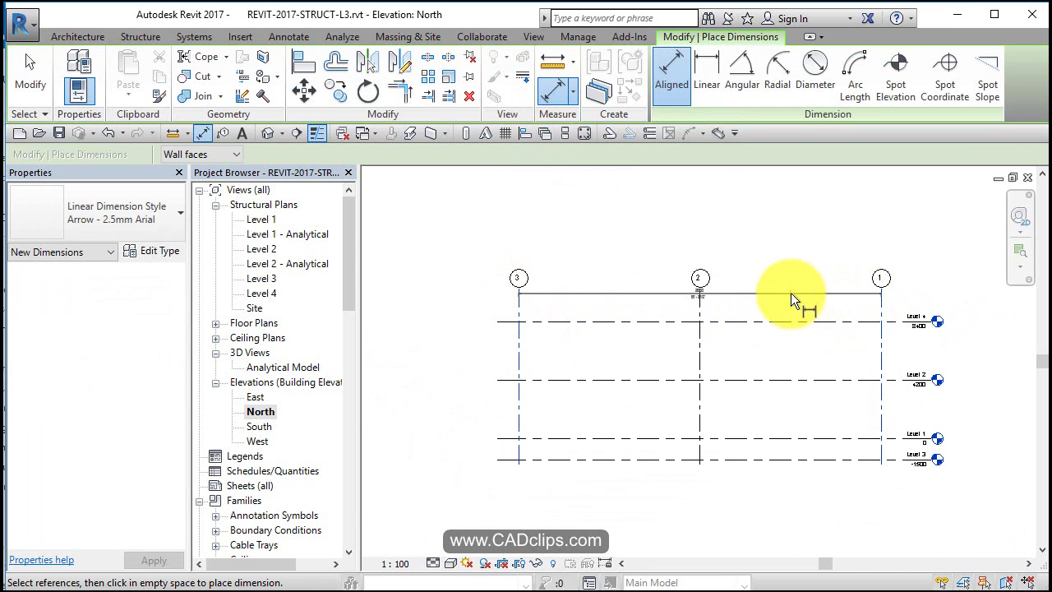
{"action": "left_click", "coordinate": [790, 292]}
{"action": "scroll", "coordinate": [790, 293], "scroll_direction": "up", "scroll_amount": 2}
{"action": "left_click", "coordinate": [380, 331]}
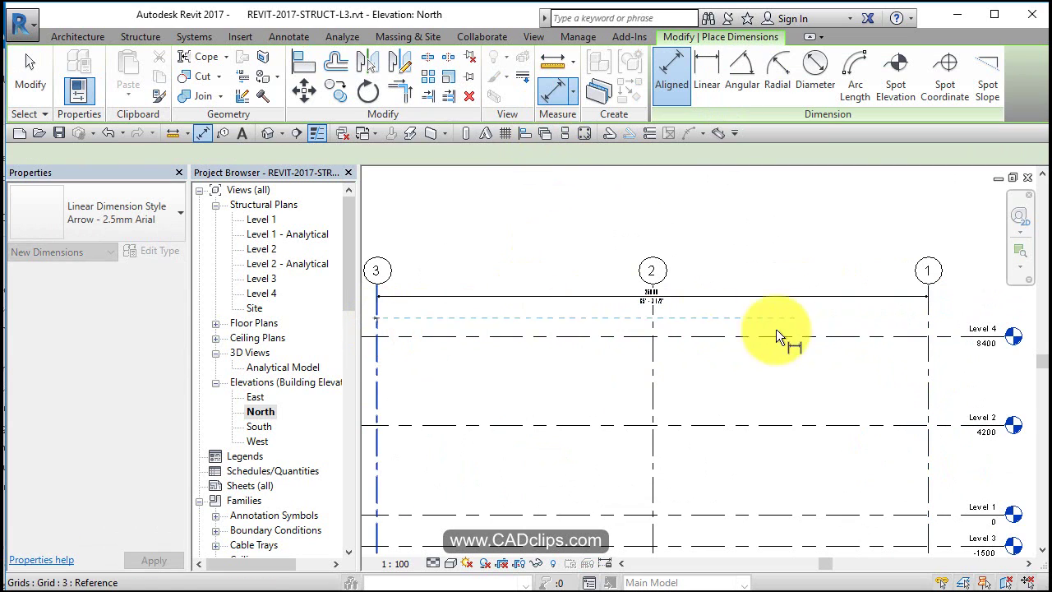
{"action": "left_click", "coordinate": [929, 317]}
{"action": "left_click", "coordinate": [650, 318]}
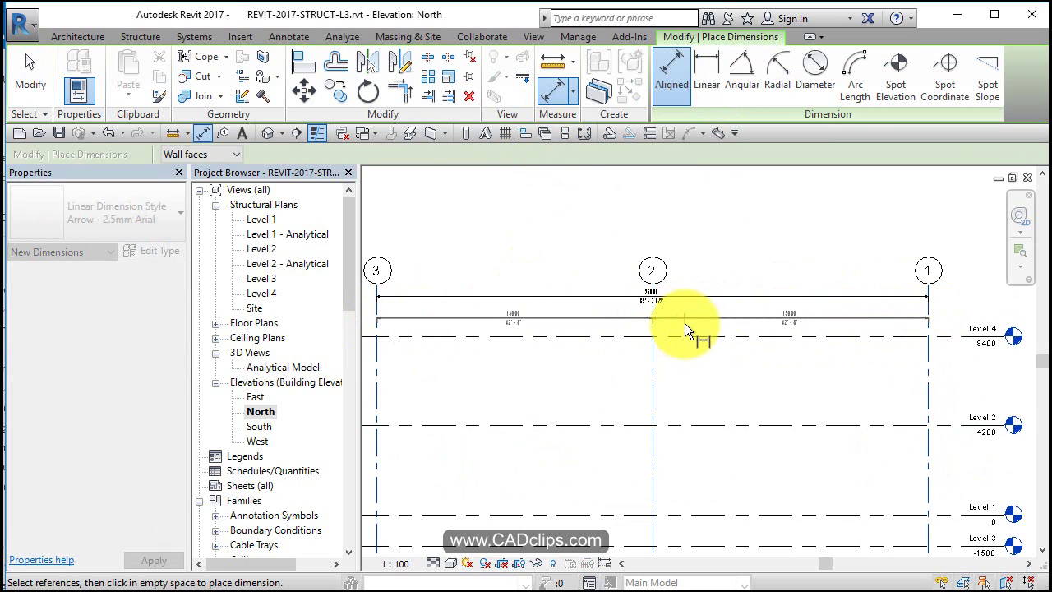
{"action": "left_click", "coordinate": [687, 319]}
Dimension the four levels vertically beside grid 3 (4200, 4200, 1500).
{"action": "middle_click_drag", "start_coordinate": [853, 313], "coordinate": [1035, 272]}
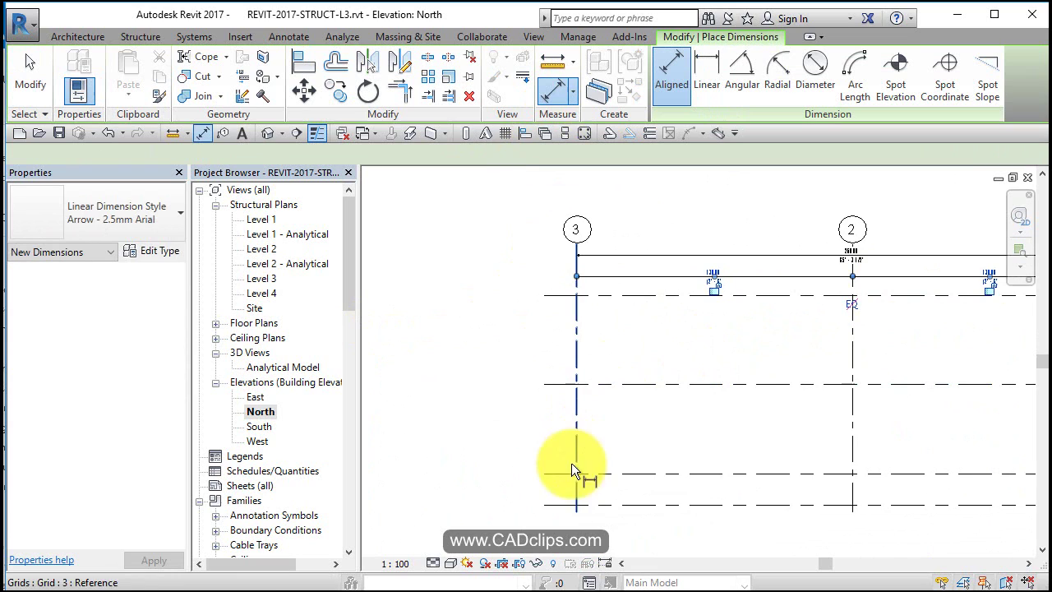
{"action": "left_click", "coordinate": [556, 473]}
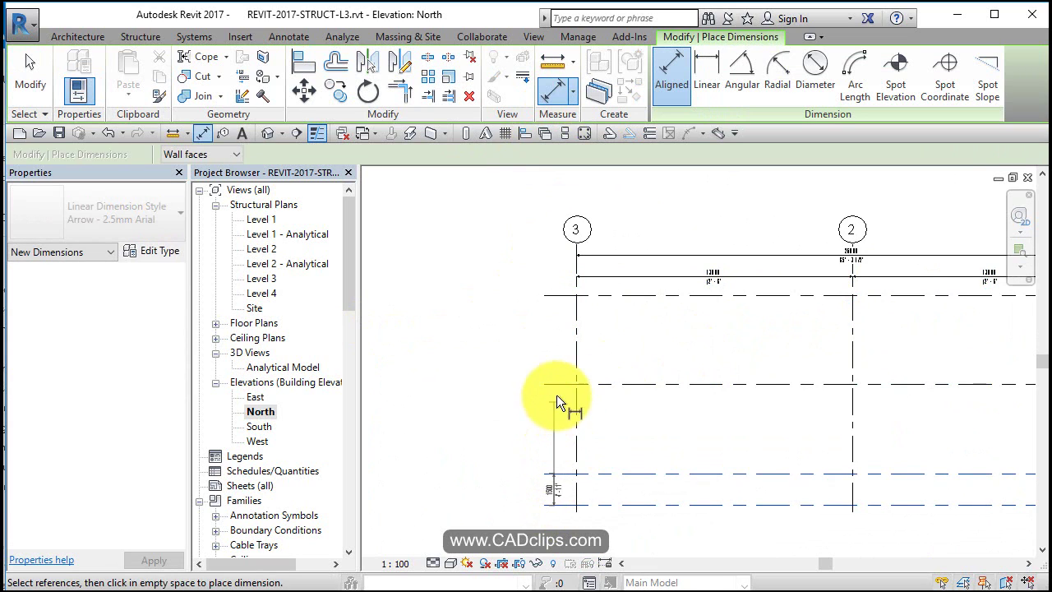
{"action": "left_click", "coordinate": [560, 383]}
{"action": "left_click", "coordinate": [554, 294]}
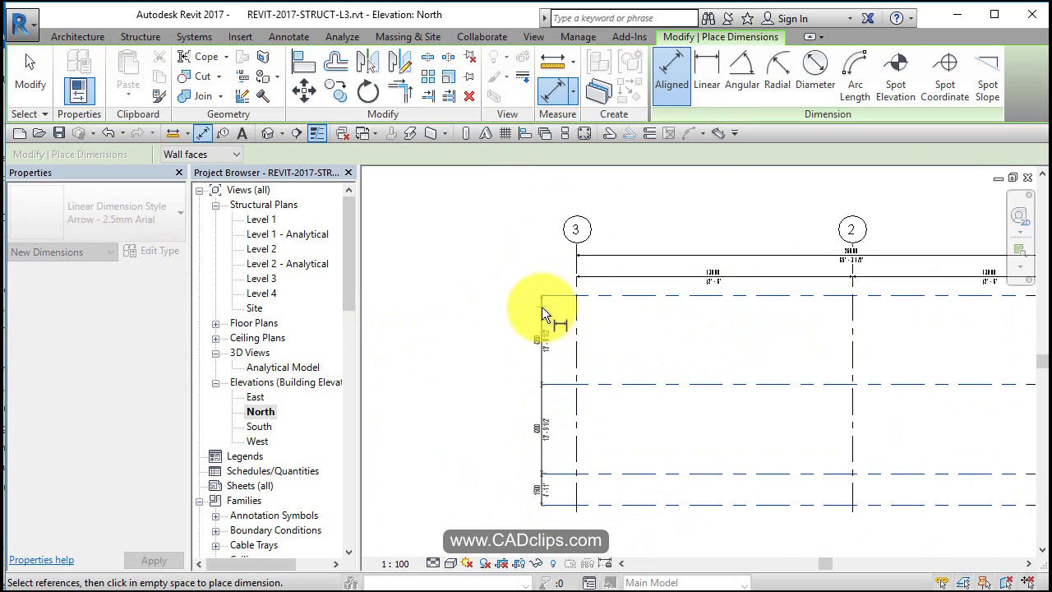
{"action": "left_click", "coordinate": [542, 306]}
{"action": "scroll", "coordinate": [606, 425], "scroll_direction": "down", "scroll_amount": 2}
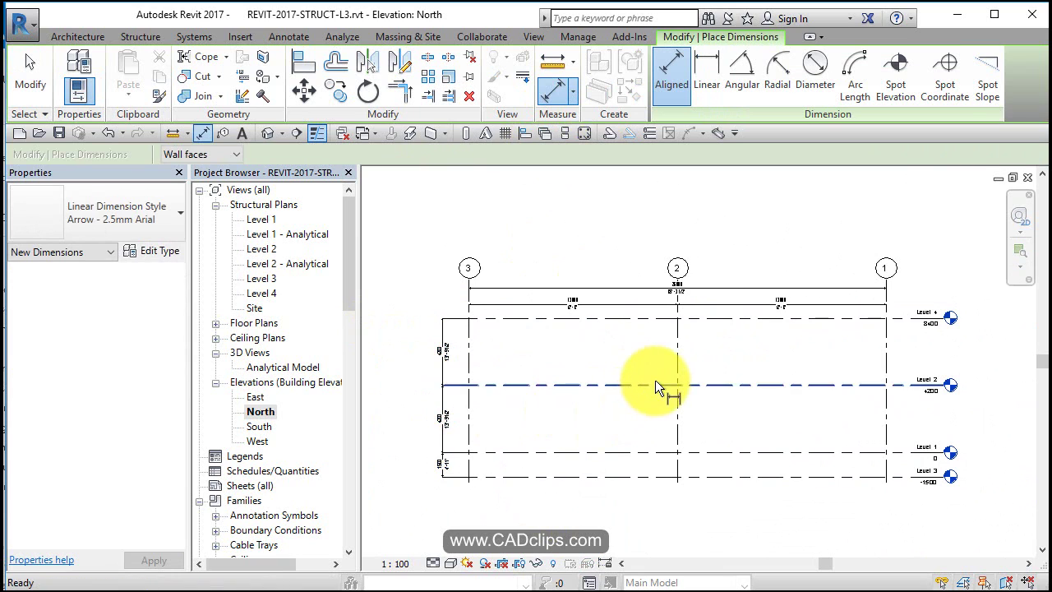
{"action": "key", "text": "Escape"}
{"action": "key", "text": "Escape"}
Open the South elevation and drag the Level 4 end right so the level heads clear grid 3.
{"action": "double_click", "coordinate": [259, 426]}
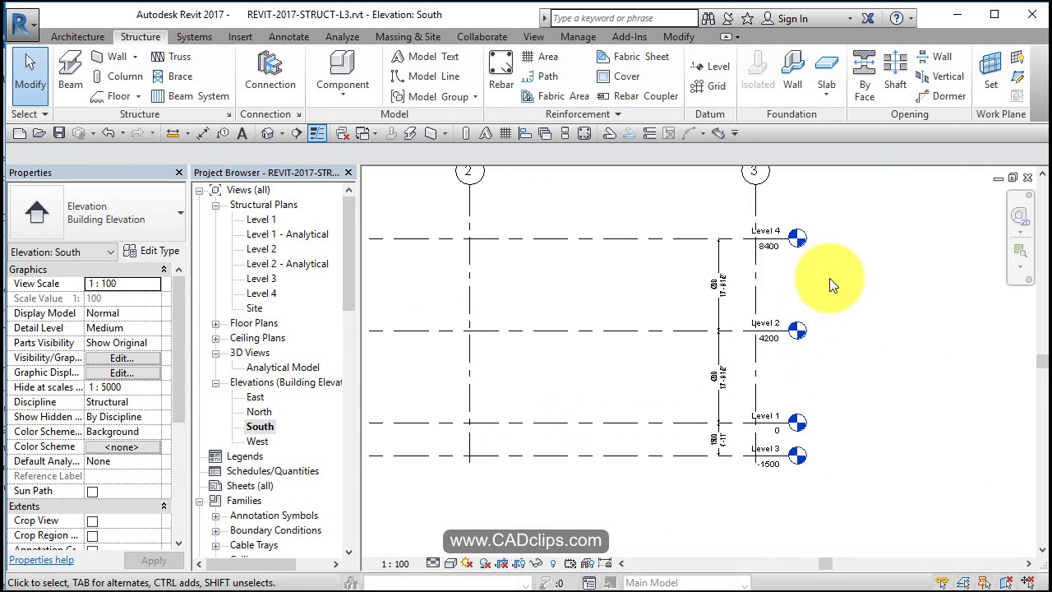
{"action": "left_click", "coordinate": [745, 240]}
{"action": "left_click_drag", "start_coordinate": [792, 247], "coordinate": [869, 246]}
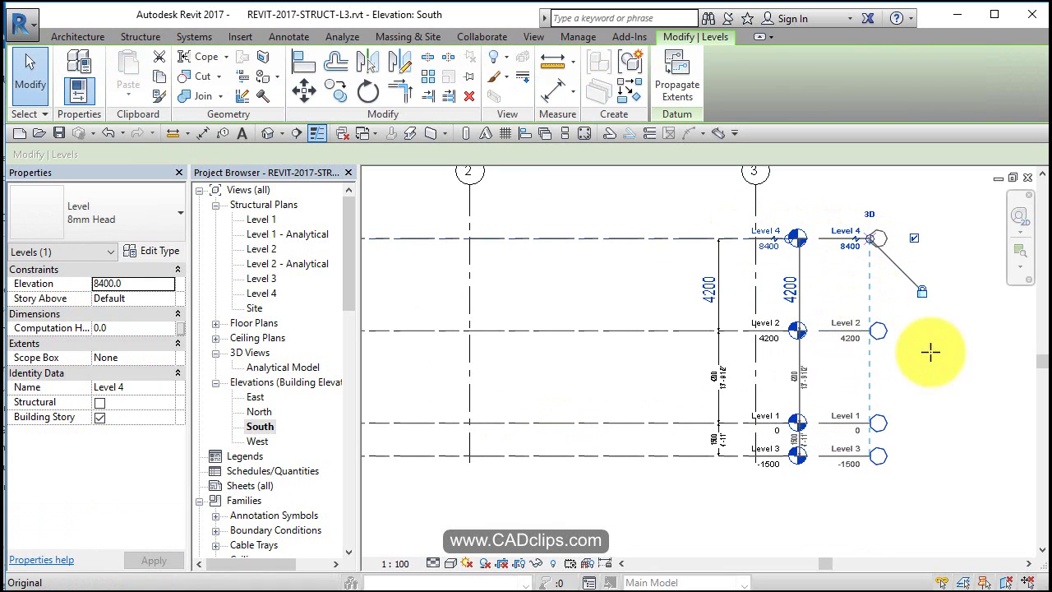
{"action": "left_click", "coordinate": [946, 375]}
{"action": "scroll", "coordinate": [897, 391], "scroll_direction": "down", "scroll_amount": 1}
{"action": "middle_click_drag", "start_coordinate": [896, 391], "coordinate": [827, 418]}
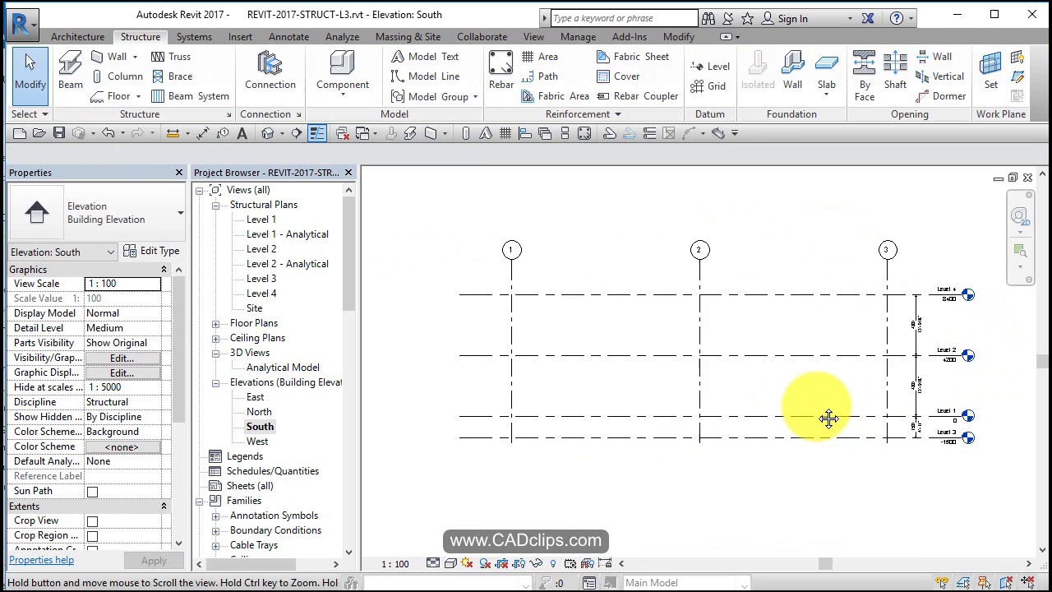
{"action": "scroll", "coordinate": [827, 418], "scroll_direction": "down", "scroll_amount": 1}
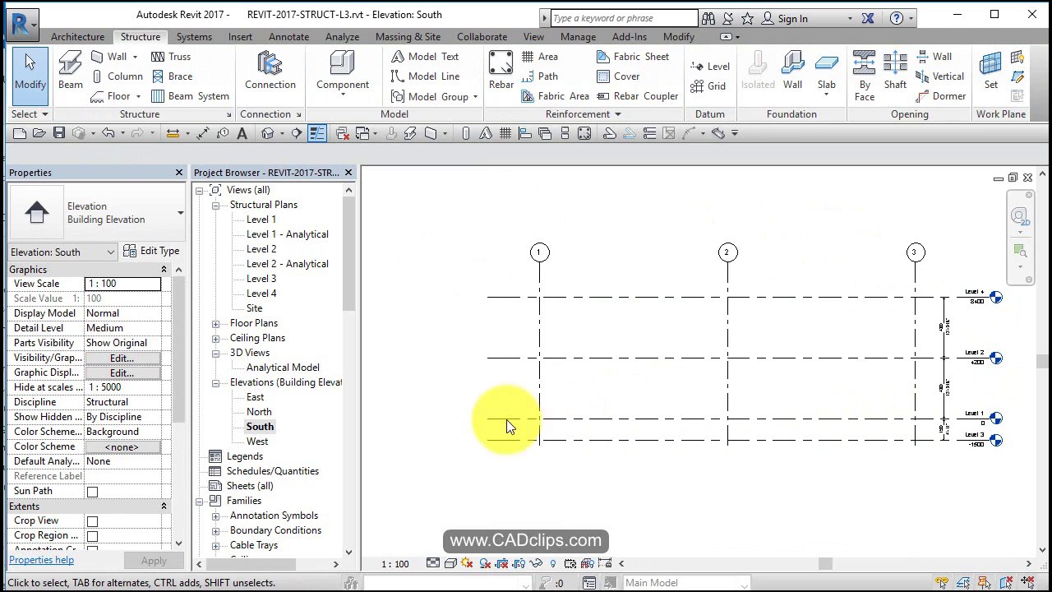
Open the West elevation and pull the Level 4 end right so the level heads clear grid C.
{"action": "left_click", "coordinate": [258, 442]}
{"action": "double_click", "coordinate": [258, 442]}
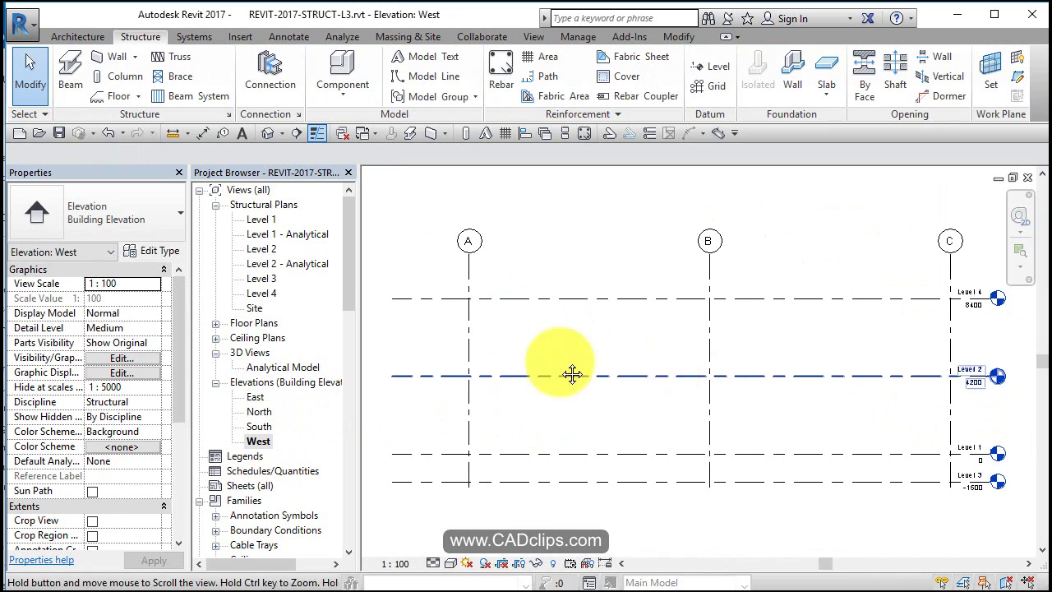
{"action": "middle_click_drag", "start_coordinate": [571, 375], "coordinate": [420, 364]}
{"action": "left_click", "coordinate": [843, 294]}
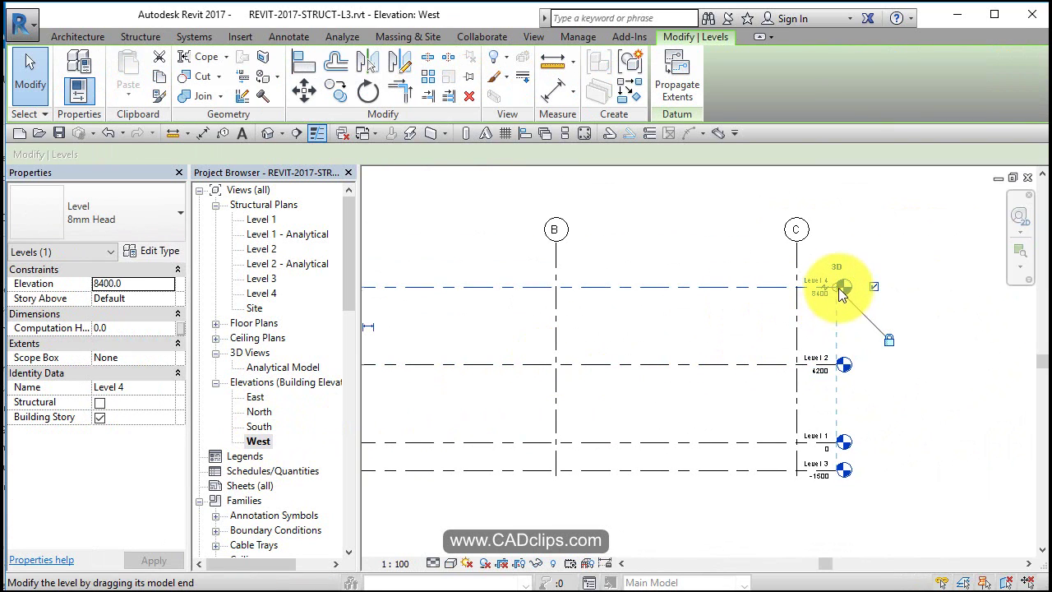
{"action": "left_click_drag", "start_coordinate": [842, 294], "coordinate": [857, 292]}
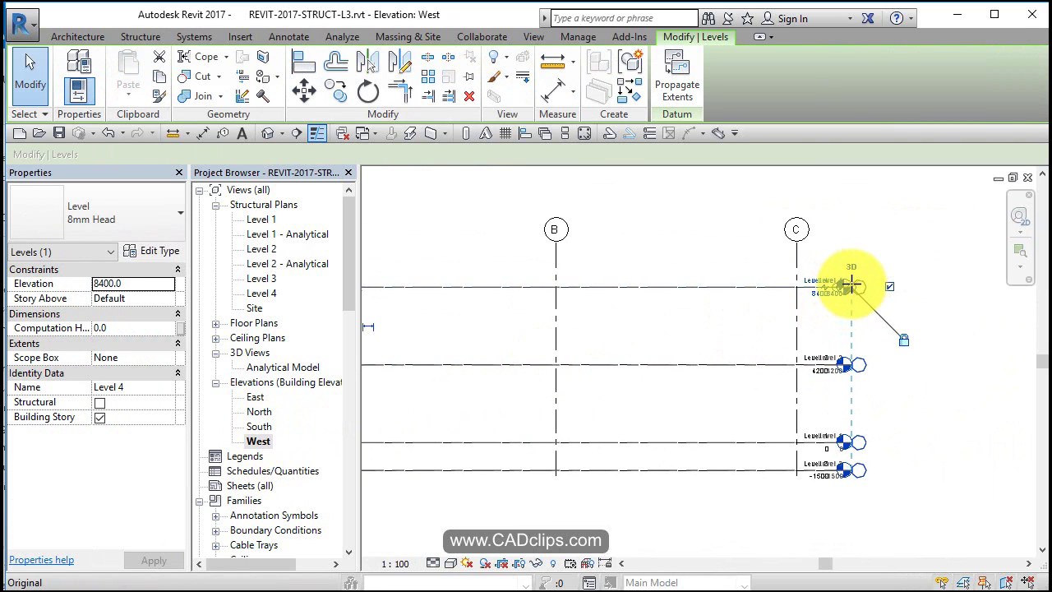
{"action": "left_click", "coordinate": [911, 239]}
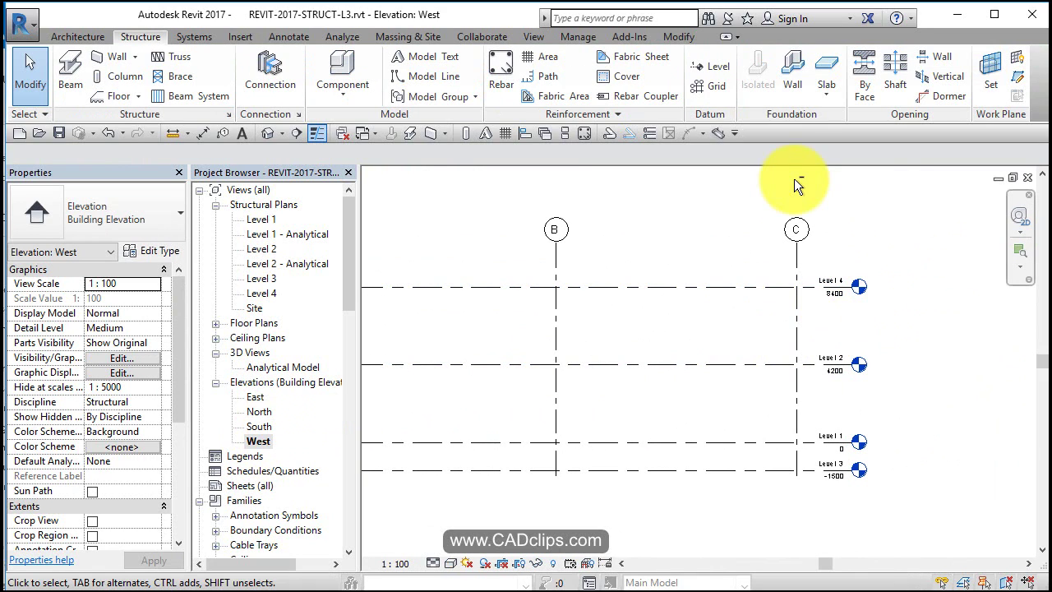
{"action": "scroll", "coordinate": [803, 310], "scroll_direction": "down", "scroll_amount": 2}
{"action": "middle_click_drag", "start_coordinate": [802, 310], "coordinate": [848, 296]}
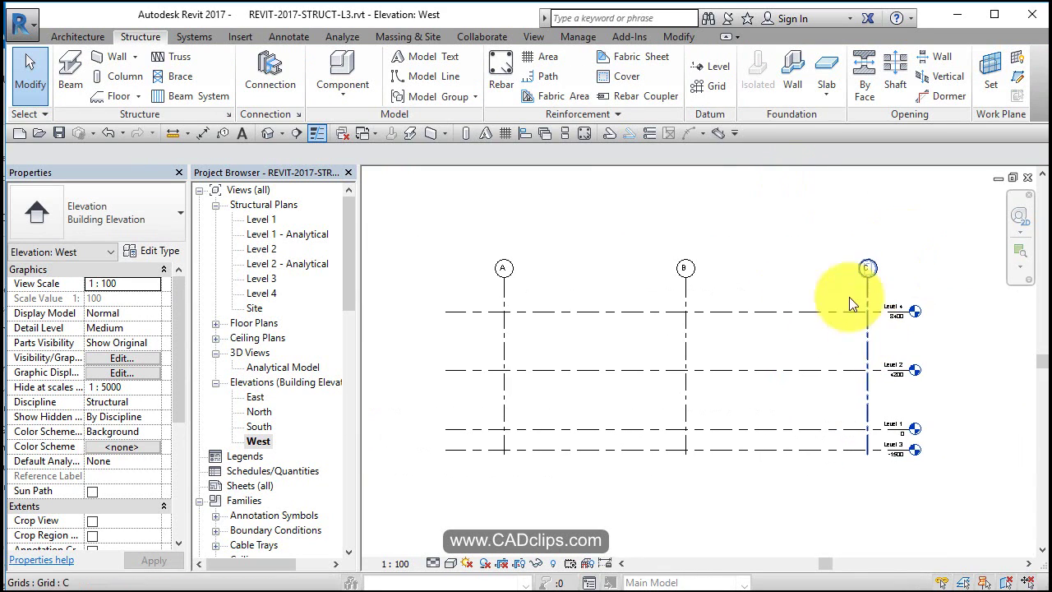
Add an overall A–C dimension and an A–B–C string of 13000 spacings in the West elevation.
{"action": "left_click", "coordinate": [205, 132]}
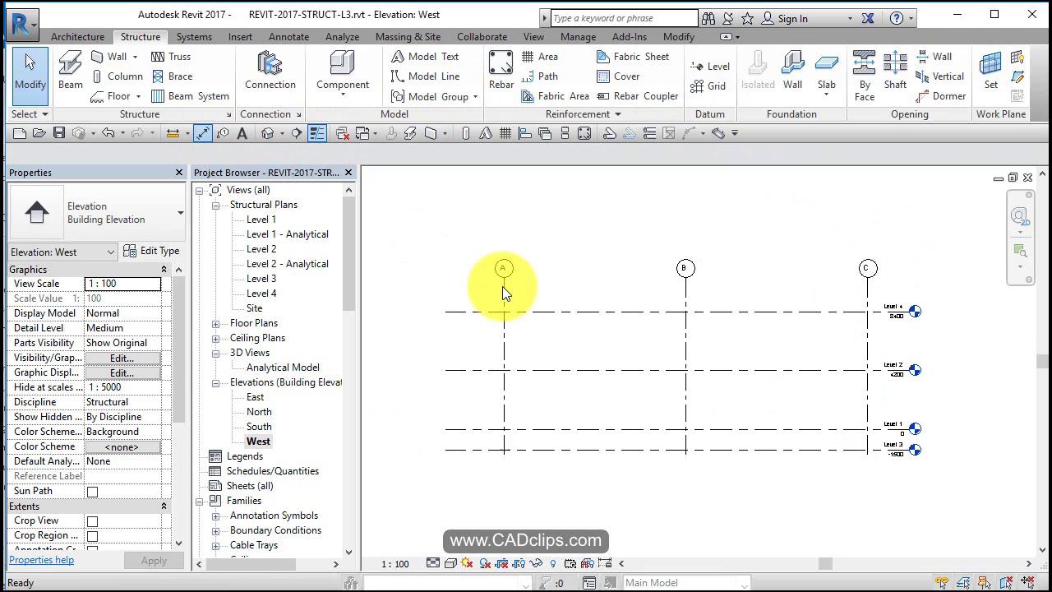
{"action": "left_click", "coordinate": [501, 286]}
{"action": "left_click", "coordinate": [871, 294]}
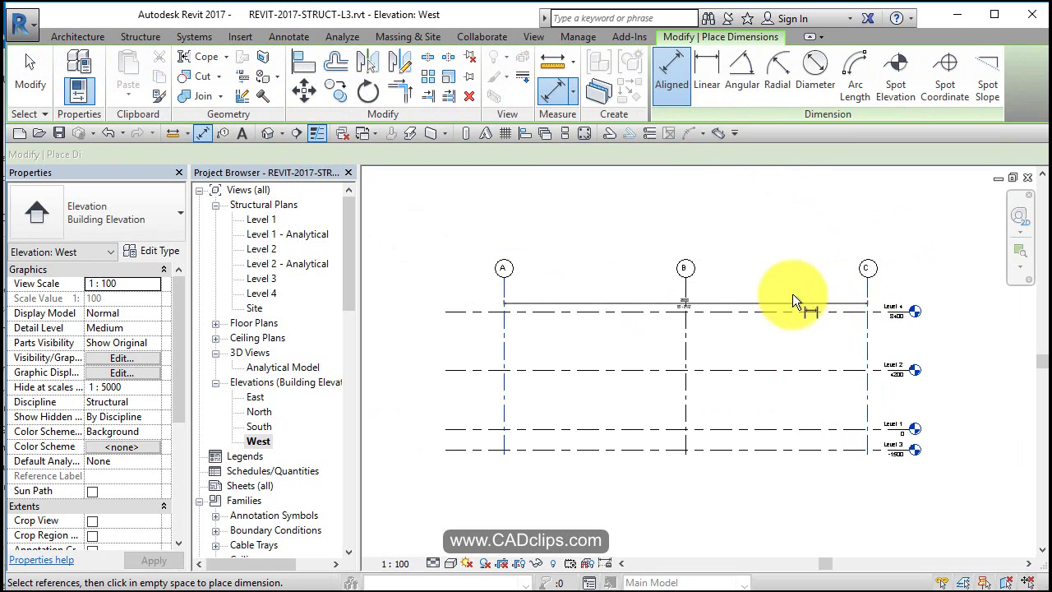
{"action": "left_click", "coordinate": [792, 280]}
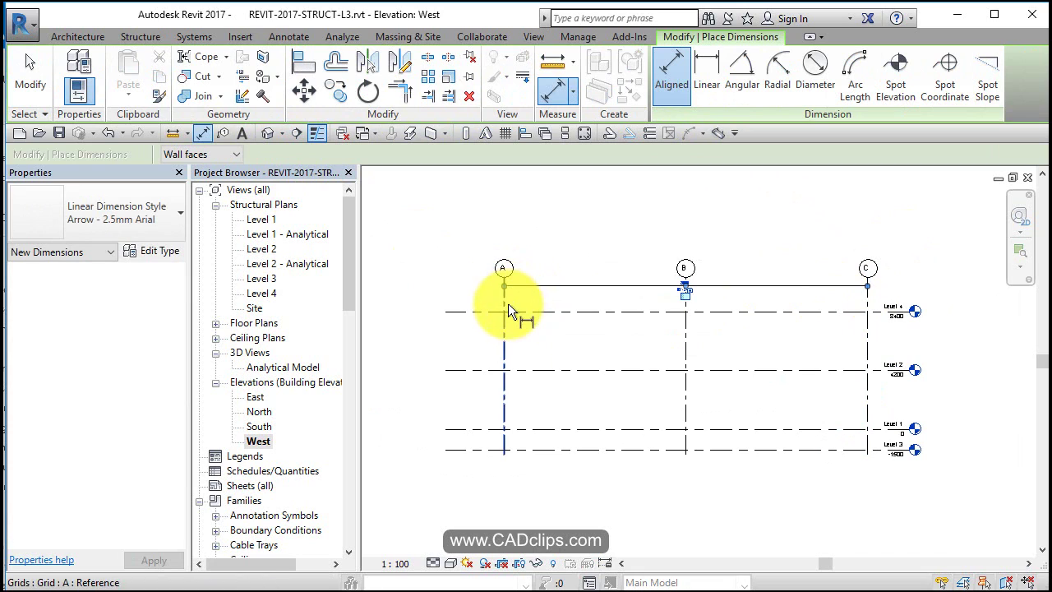
{"action": "left_click", "coordinate": [508, 303]}
{"action": "left_click", "coordinate": [687, 302]}
{"action": "left_click", "coordinate": [864, 293]}
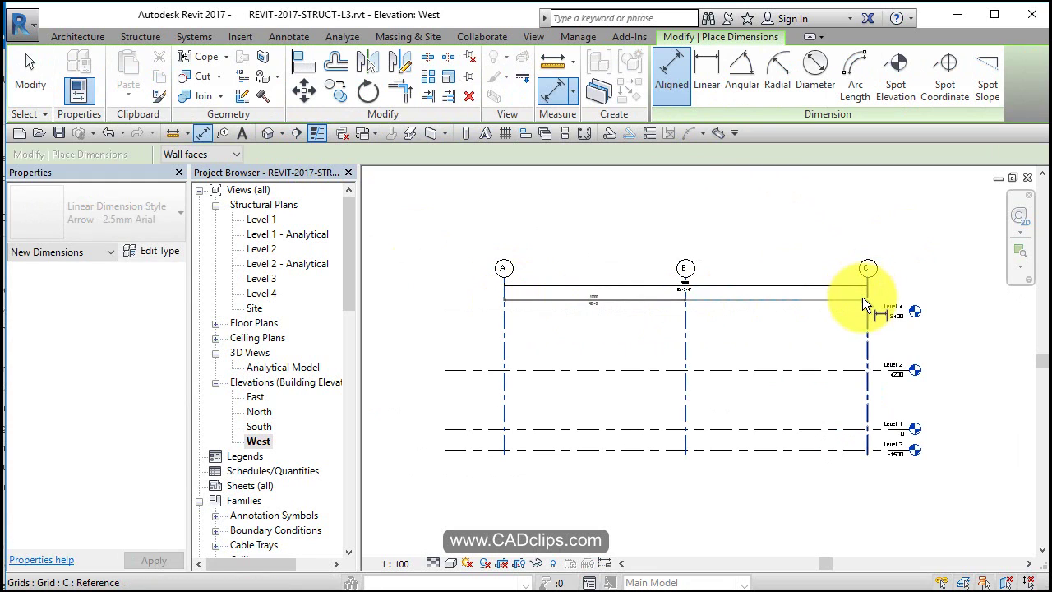
{"action": "scroll", "coordinate": [785, 303], "scroll_direction": "up", "scroll_amount": 2}
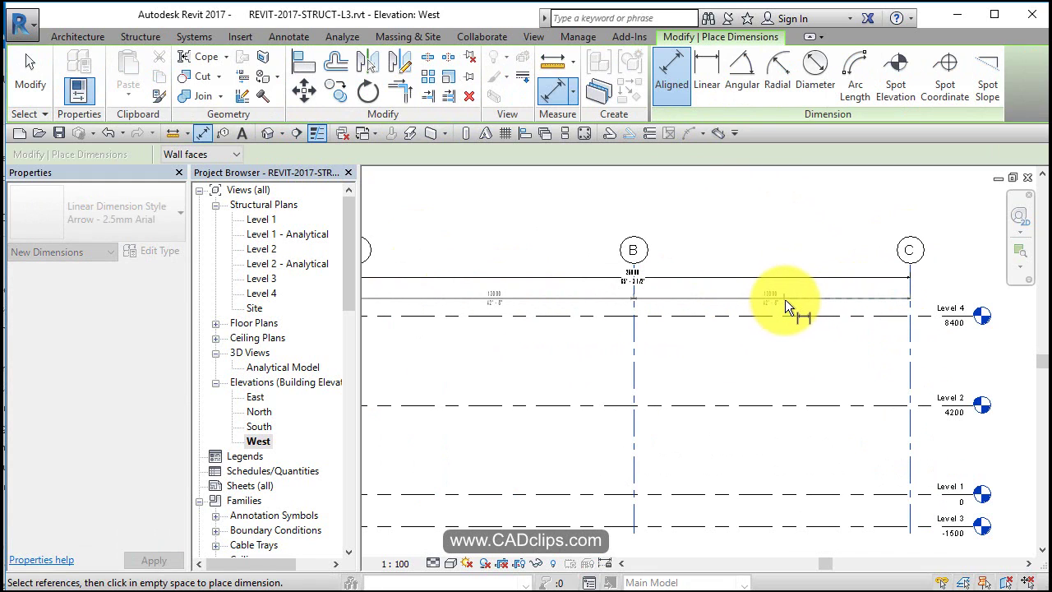
{"action": "left_click", "coordinate": [788, 294]}
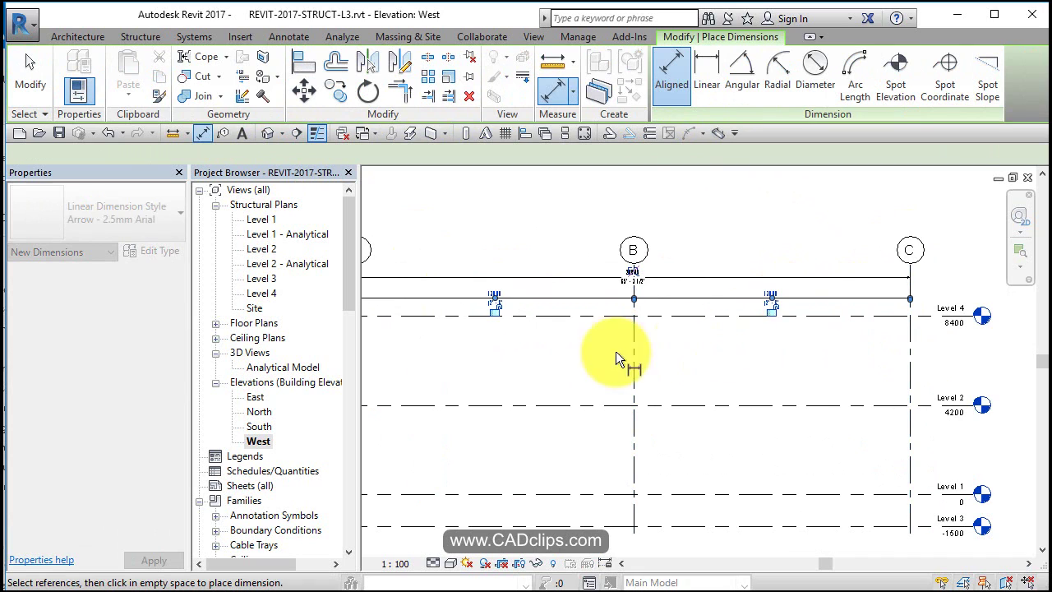
Dimension the four levels vertically beside grid A, then open the South elevation.
{"action": "middle_click_drag", "start_coordinate": [616, 351], "coordinate": [591, 402]}
{"action": "left_click", "coordinate": [531, 459]}
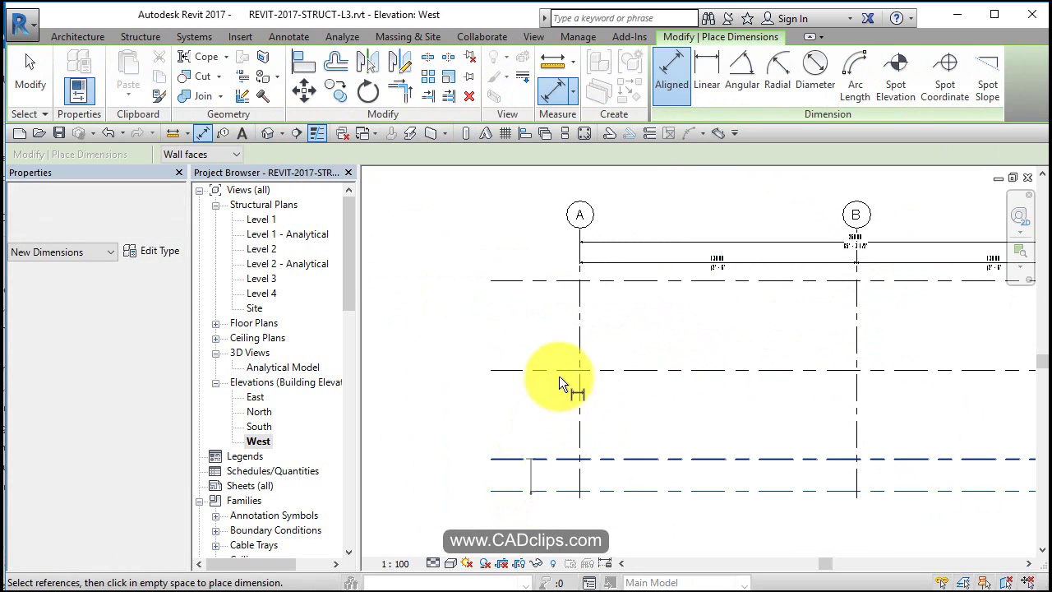
{"action": "left_click", "coordinate": [559, 370]}
{"action": "left_click", "coordinate": [533, 287]}
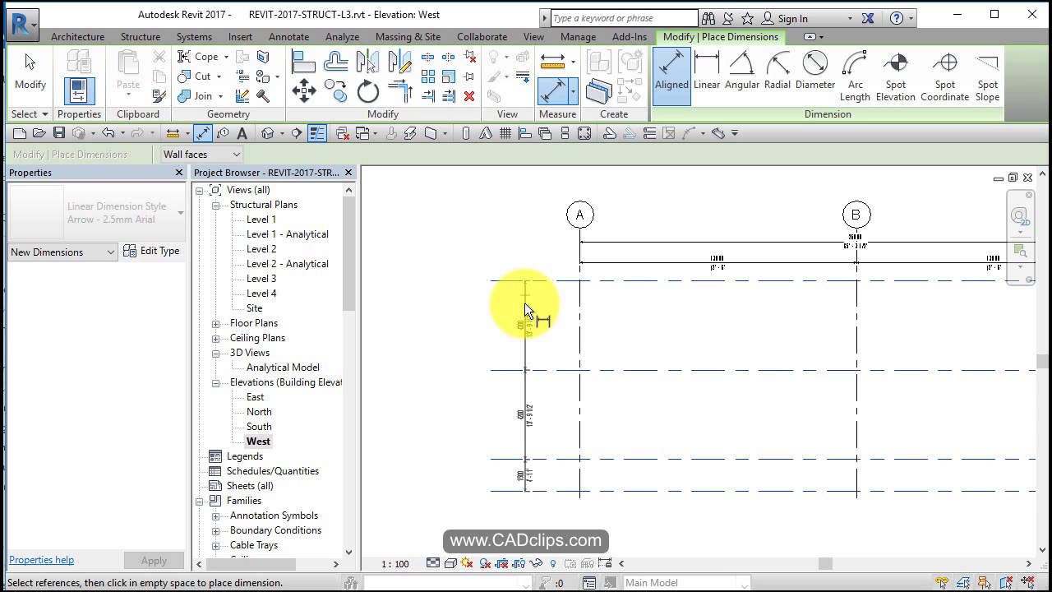
{"action": "left_click", "coordinate": [520, 352]}
{"action": "scroll", "coordinate": [520, 353], "scroll_direction": "down", "scroll_amount": 2}
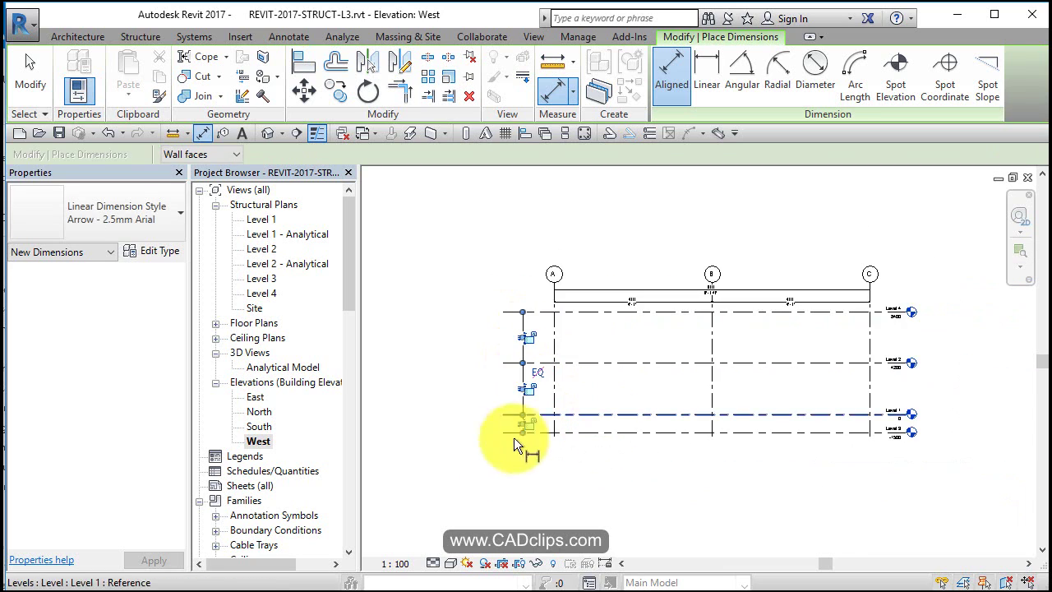
{"action": "double_click", "coordinate": [264, 424]}
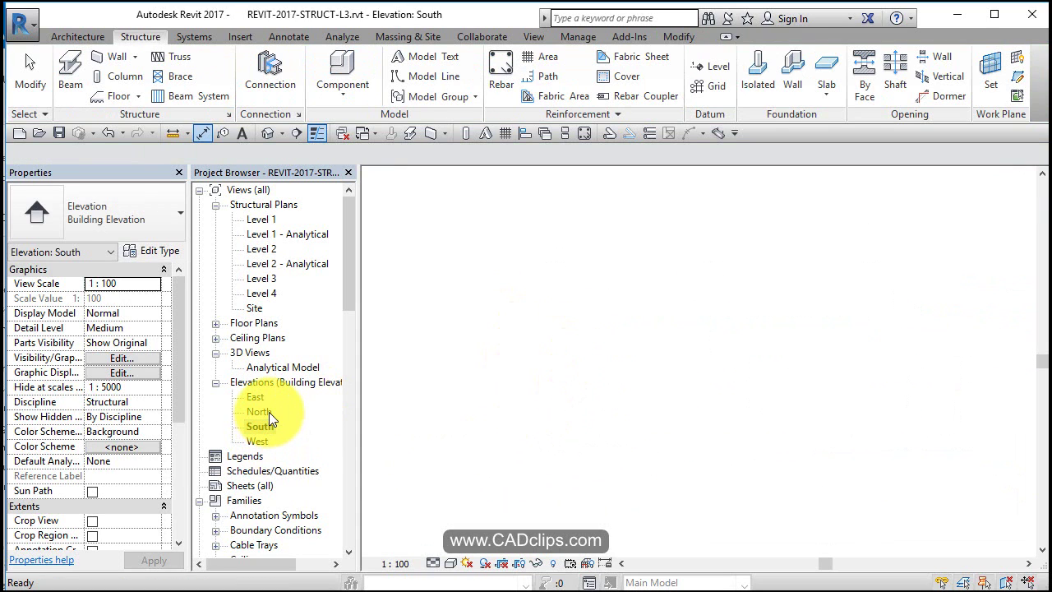
Dimension grids 1–2–3 at 13000 spacing and add the overall 26000 dimension above.
{"action": "left_click", "coordinate": [203, 135]}
{"action": "left_click", "coordinate": [542, 271]}
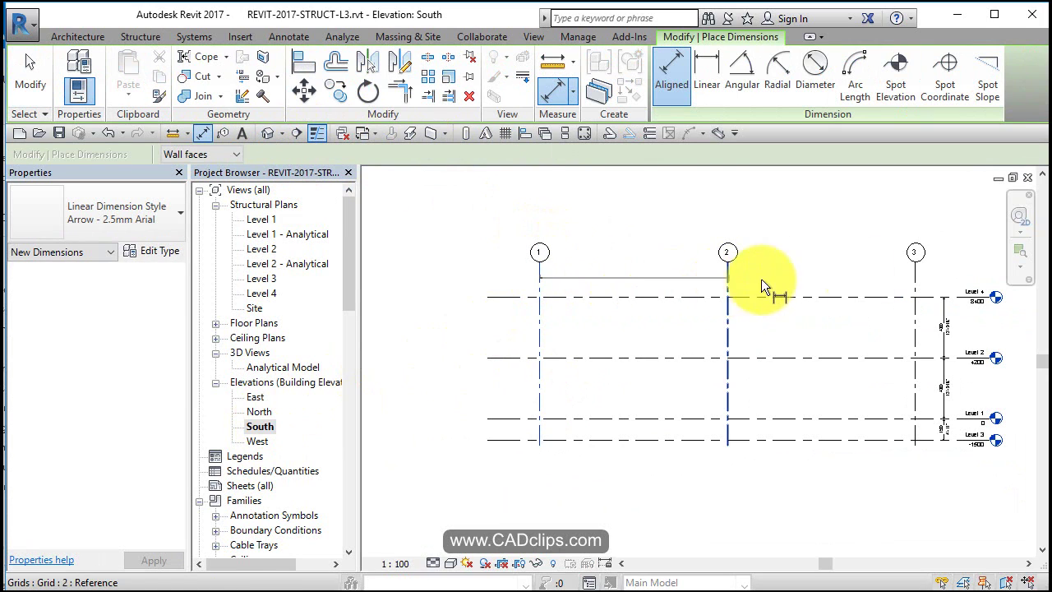
{"action": "left_click", "coordinate": [914, 268]}
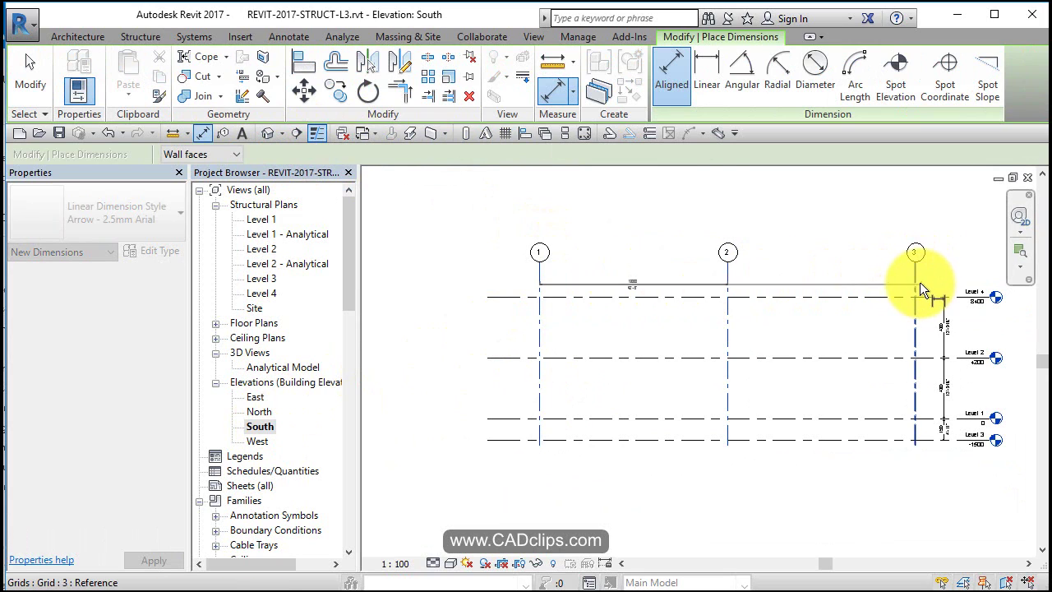
{"action": "scroll", "coordinate": [823, 284], "scroll_direction": "up", "scroll_amount": 3}
{"action": "left_click", "coordinate": [821, 277]}
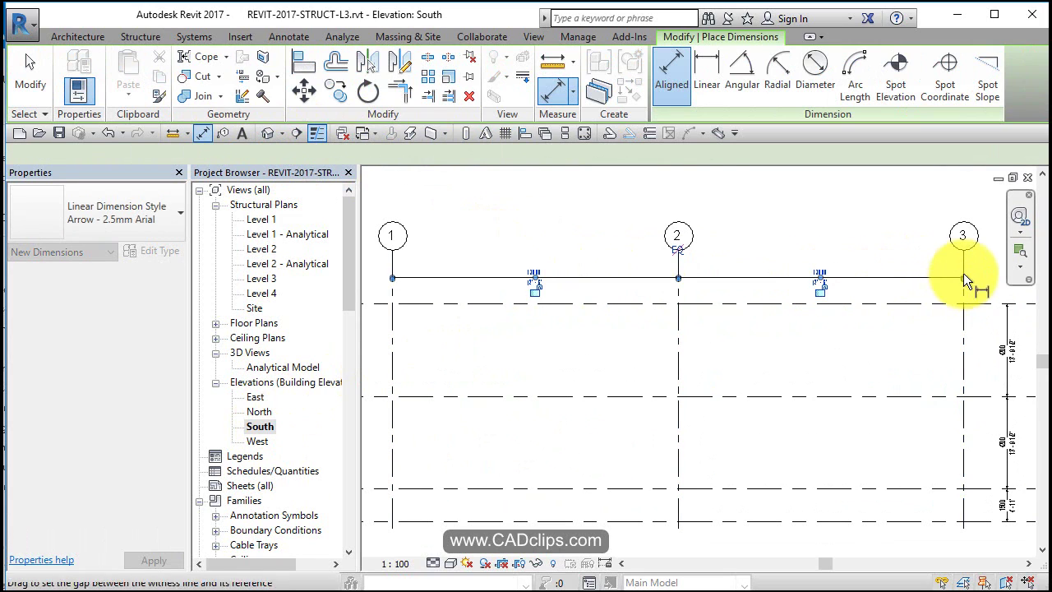
{"action": "left_click", "coordinate": [394, 267]}
{"action": "scroll", "coordinate": [559, 264], "scroll_direction": "up", "scroll_amount": 2}
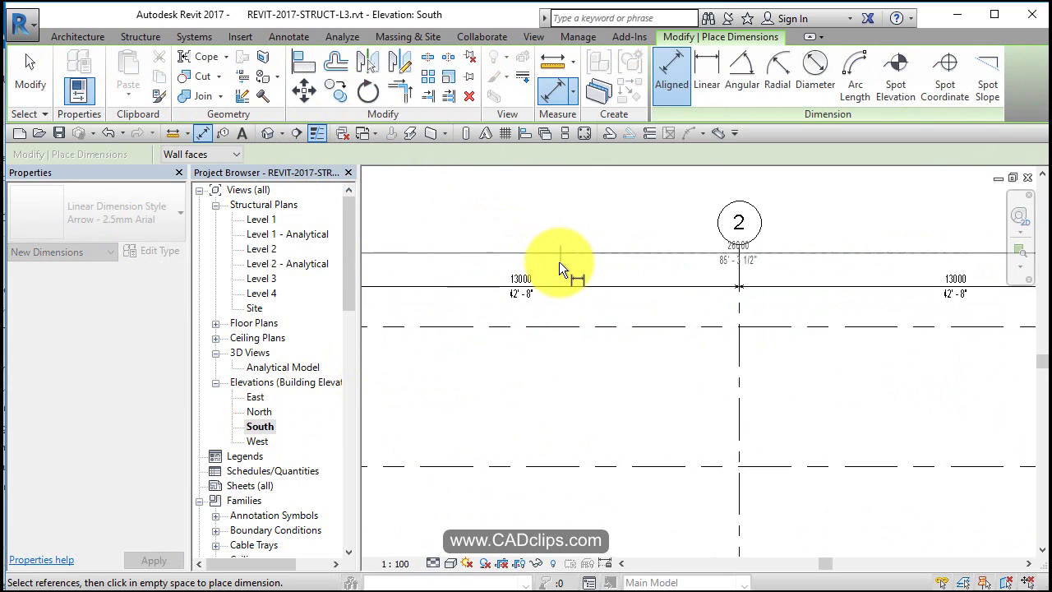
{"action": "left_click", "coordinate": [556, 263]}
Select the West elevation's level and grid dimension strings.
{"action": "double_click", "coordinate": [267, 410]}
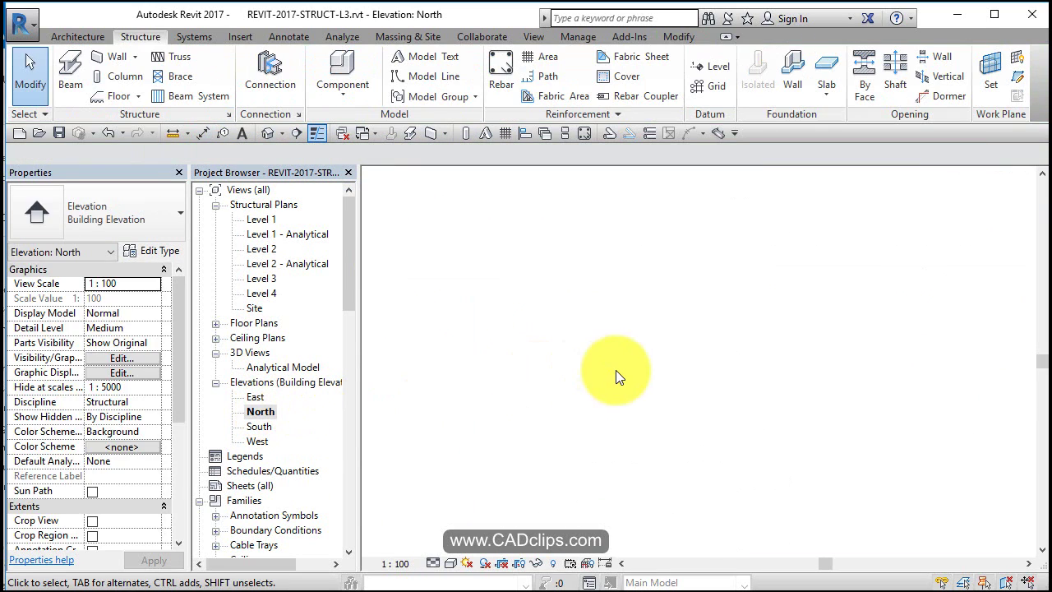
{"action": "double_click", "coordinate": [255, 397]}
{"action": "middle_click_drag", "start_coordinate": [687, 356], "coordinate": [731, 351]}
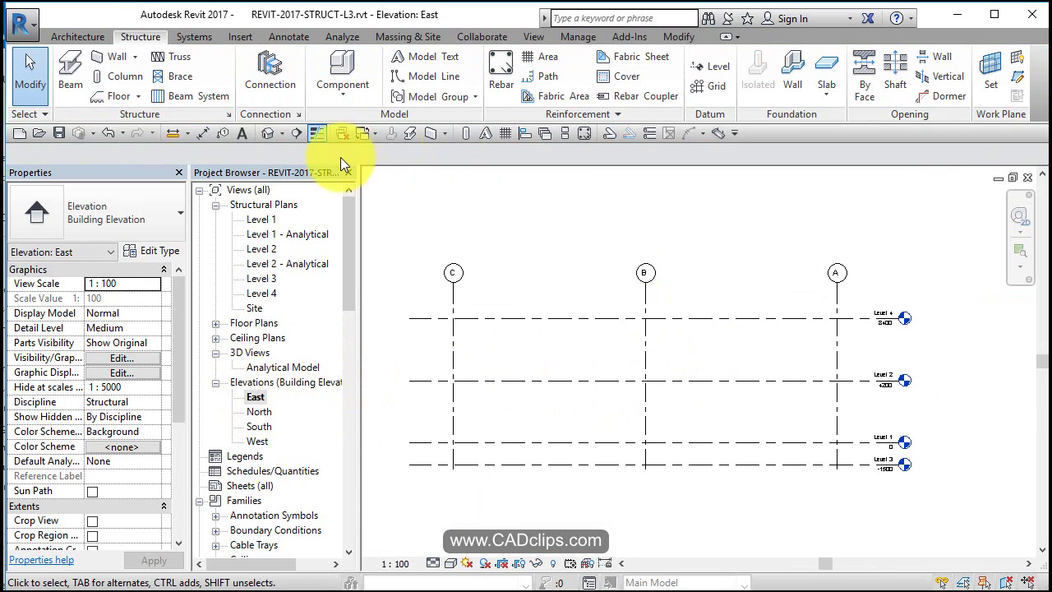
{"action": "double_click", "coordinate": [258, 440]}
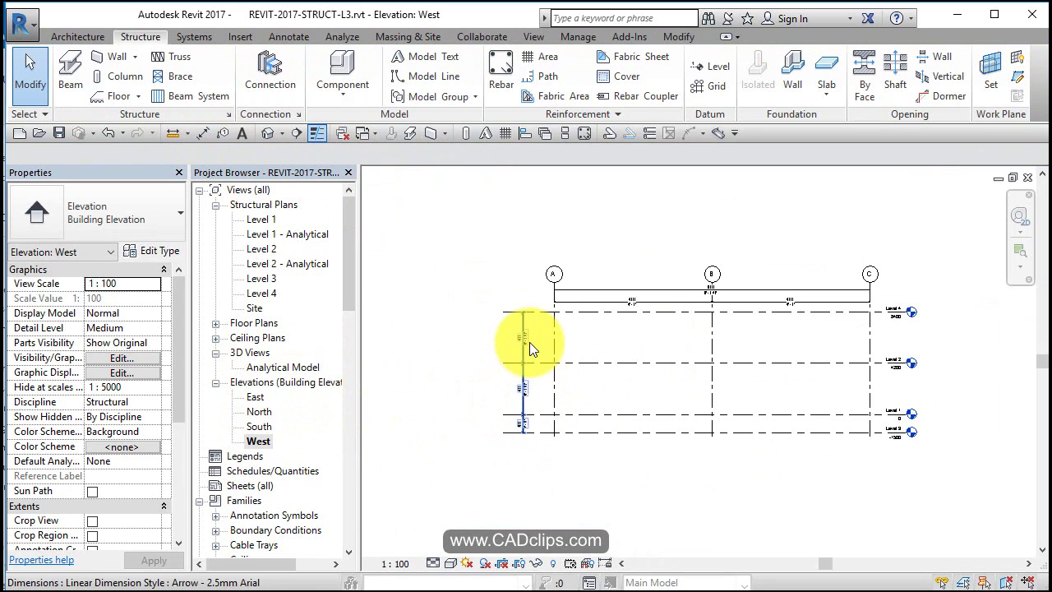
{"action": "left_click", "coordinate": [528, 342]}
{"action": "left_click", "coordinate": [652, 301]}
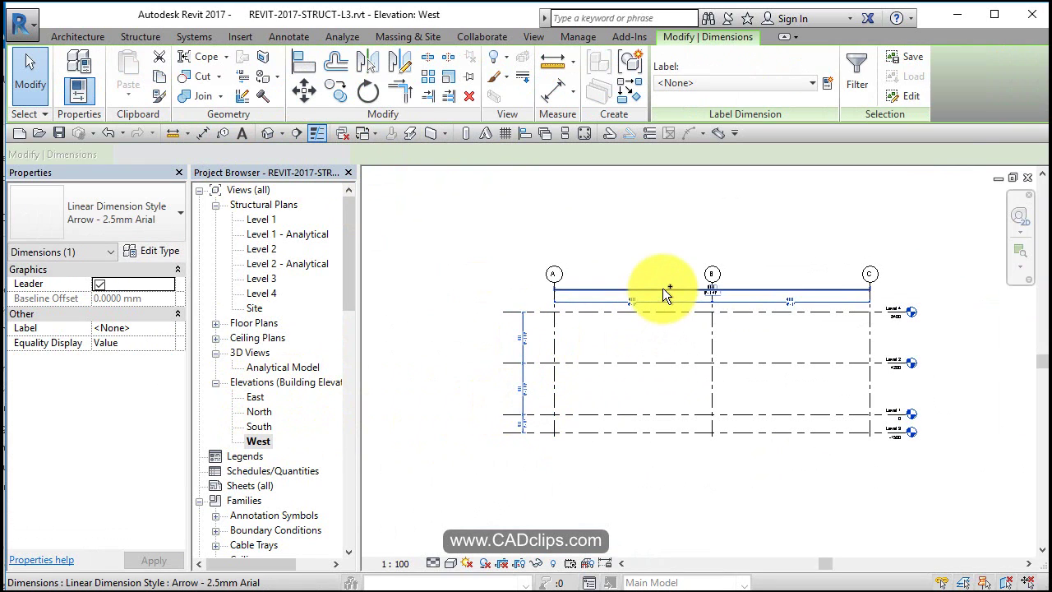
{"action": "left_click", "coordinate": [679, 237]}
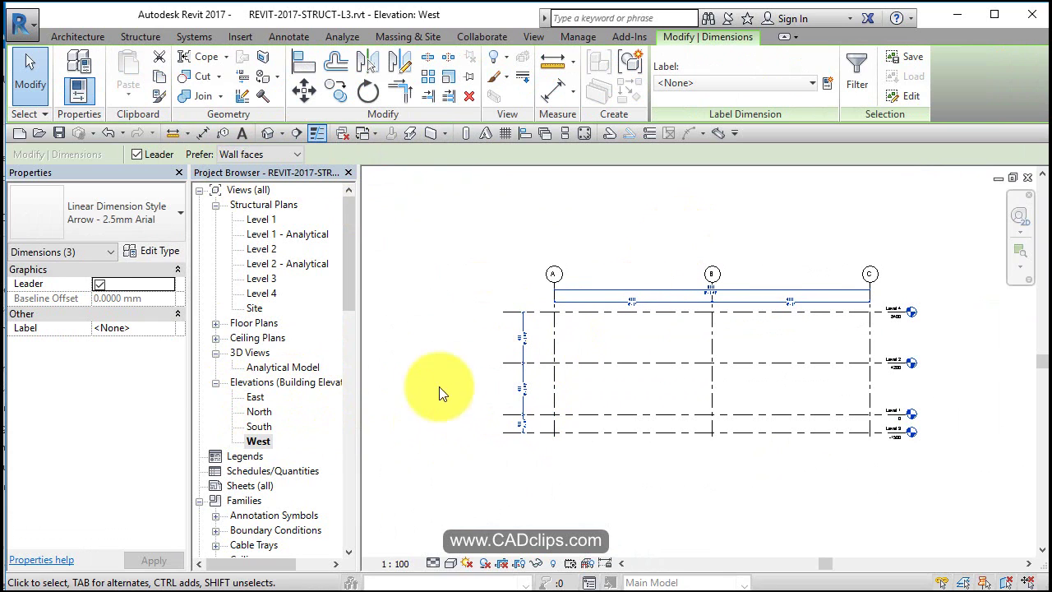
Copy the dimensions and paste them Aligned to Current View into the East elevation.
{"action": "double_click", "coordinate": [251, 399]}
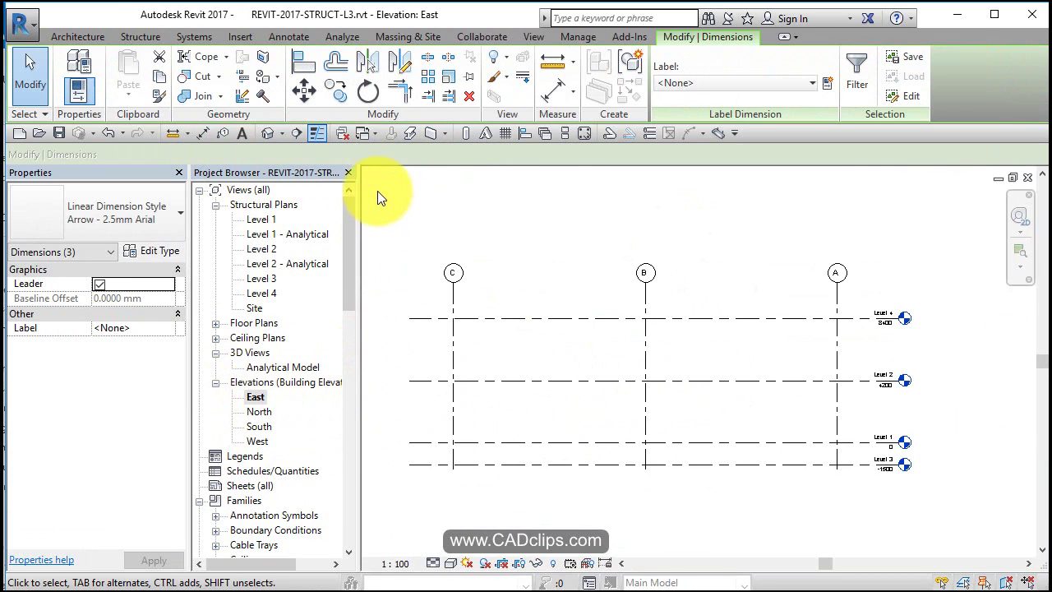
{"action": "key", "text": "ctrl+c"}
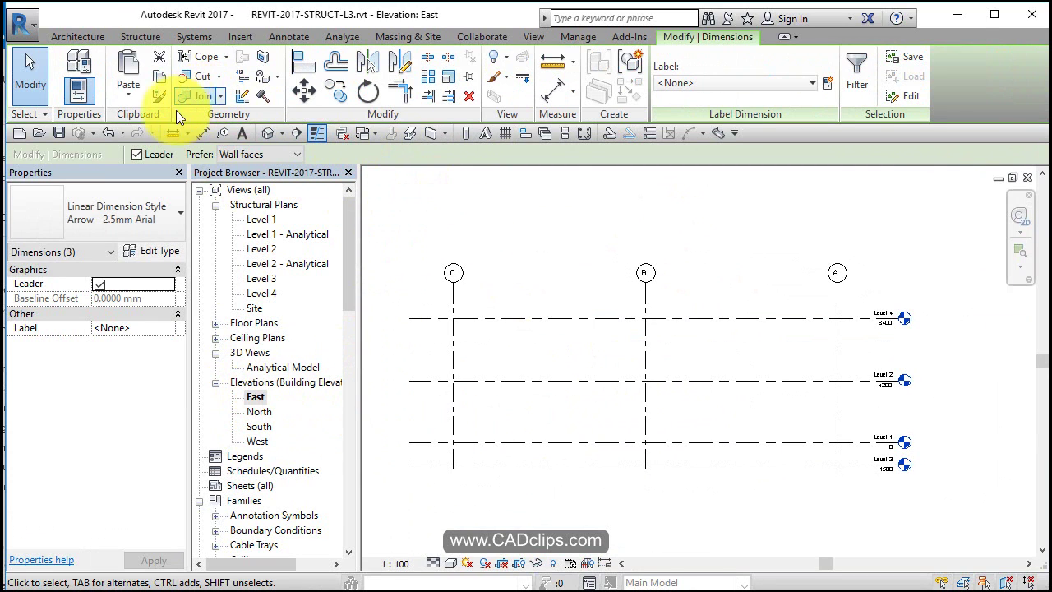
{"action": "left_click", "coordinate": [123, 95]}
{"action": "left_click", "coordinate": [216, 223]}
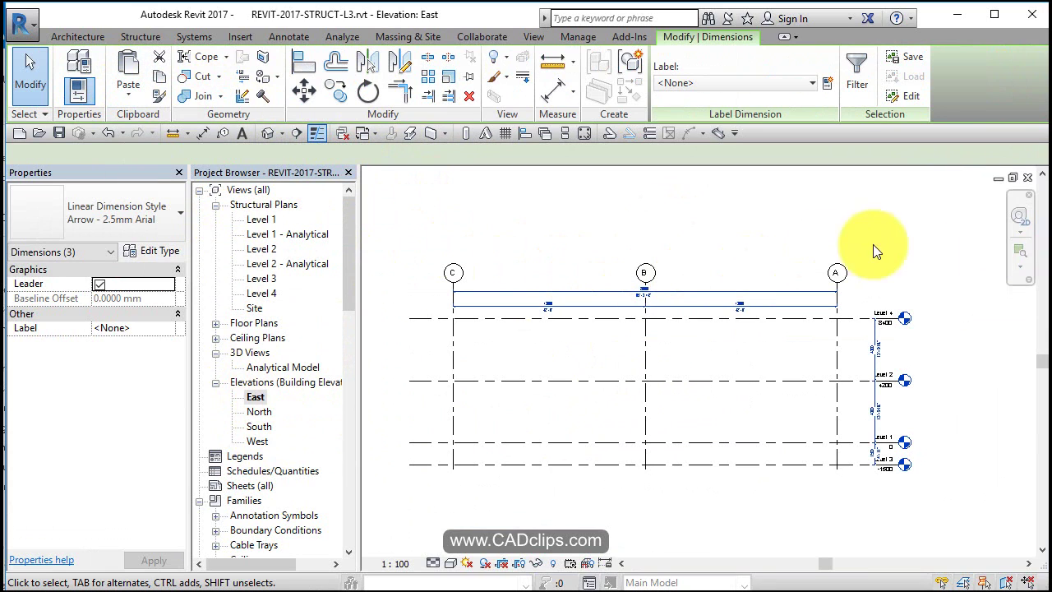
Move the pasted vertical level dimension string left beside grid C.
{"action": "left_click", "coordinate": [907, 272]}
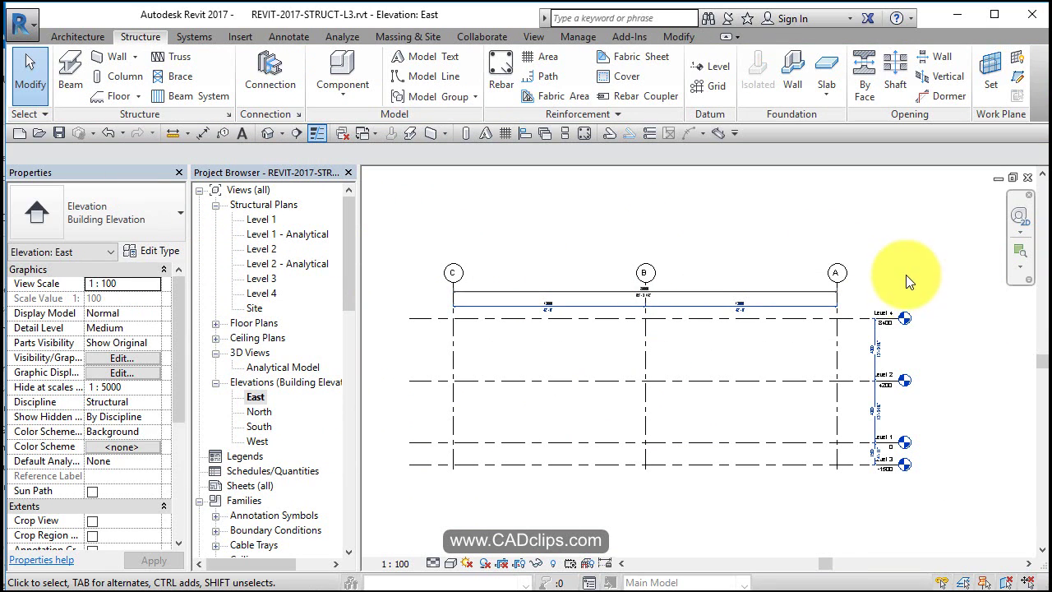
{"action": "left_click", "coordinate": [877, 344]}
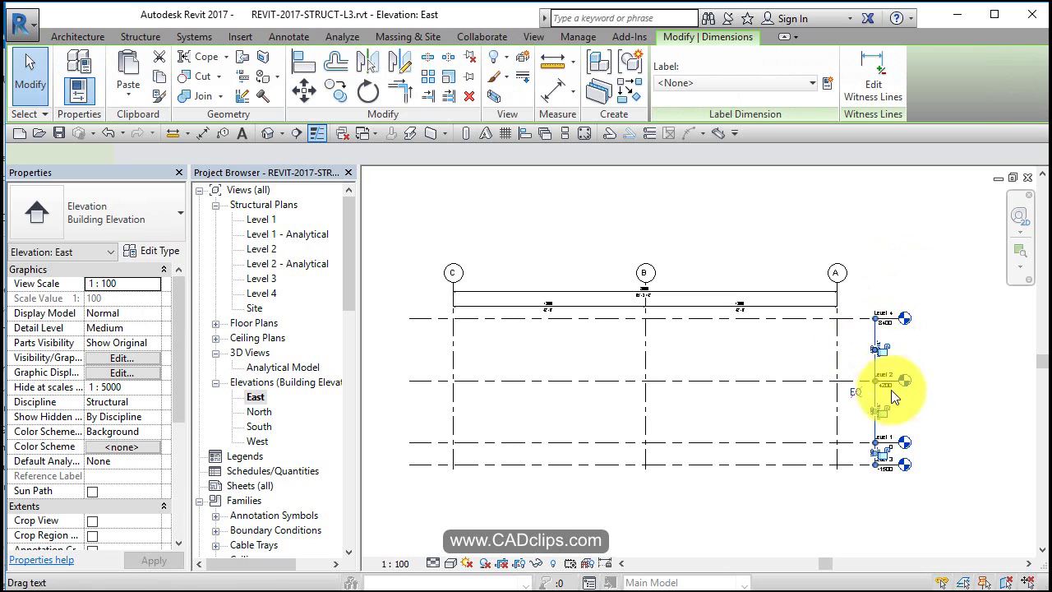
{"action": "left_click", "coordinate": [998, 547]}
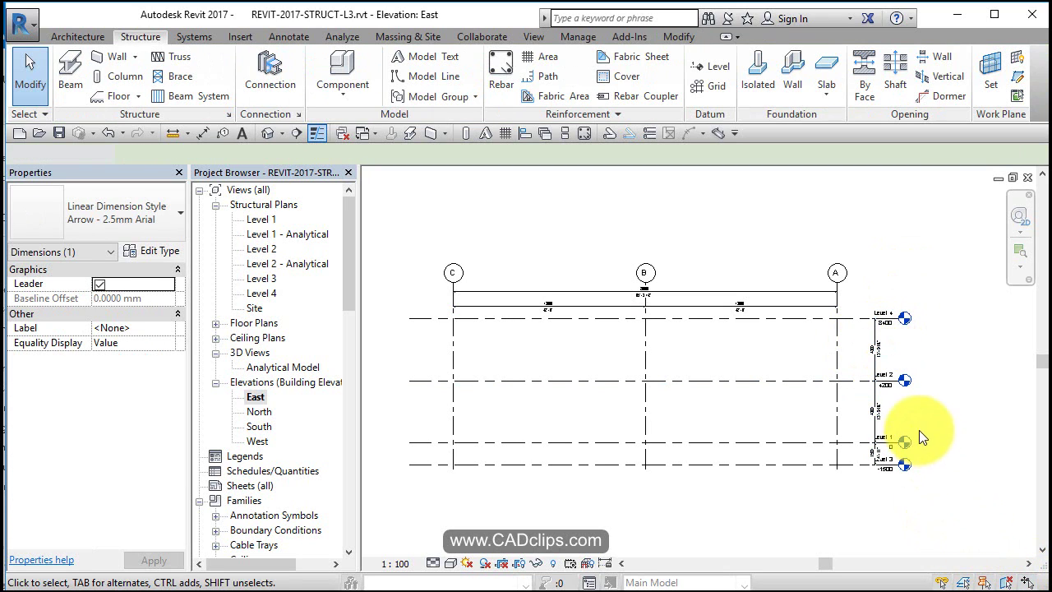
{"action": "left_click_drag", "start_coordinate": [862, 348], "coordinate": [431, 341]}
{"action": "left_click", "coordinate": [692, 395]}
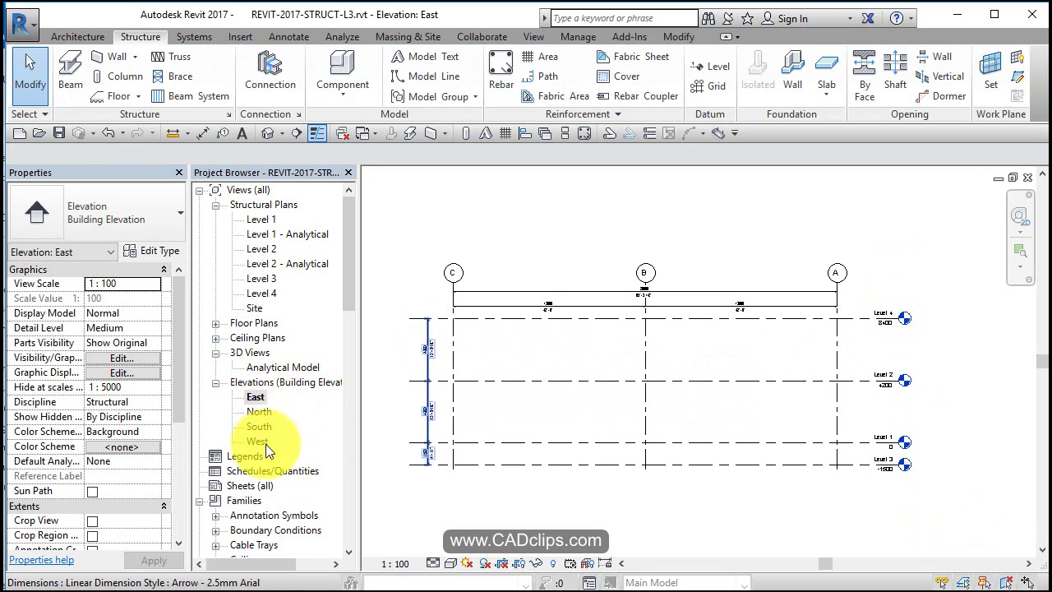
Step through the Level 1, 2, 3 and 4 structural plans, then select the Level 1 - Analytical view.
{"action": "double_click", "coordinate": [274, 222]}
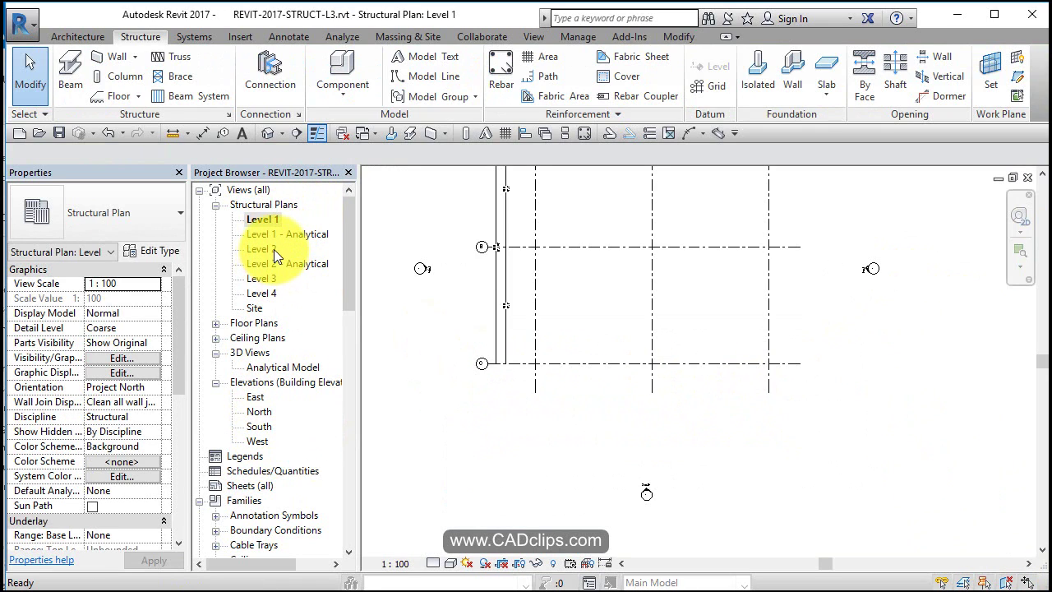
{"action": "double_click", "coordinate": [251, 247]}
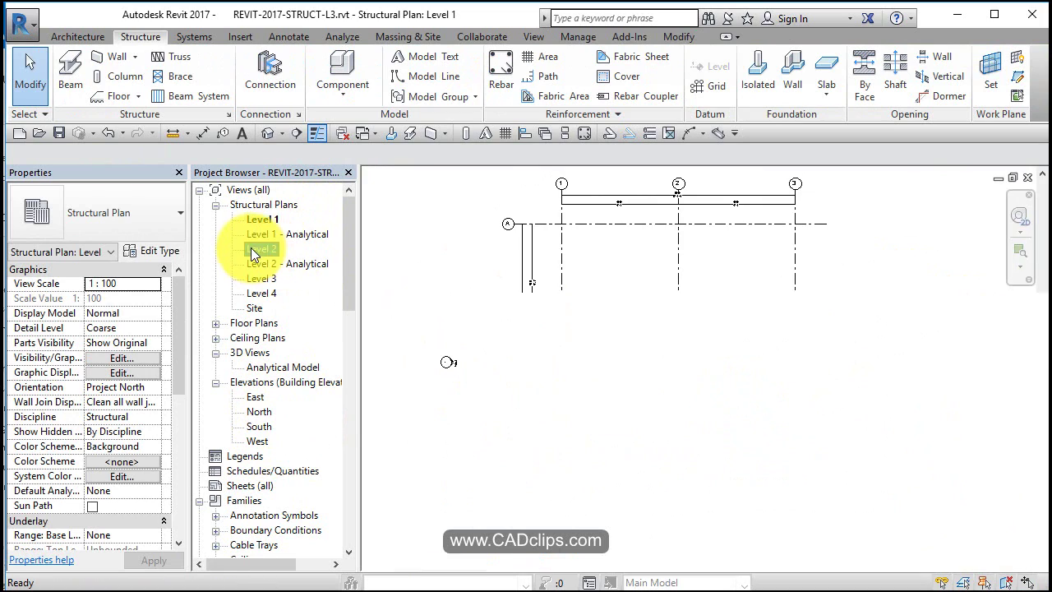
{"action": "double_click", "coordinate": [263, 277]}
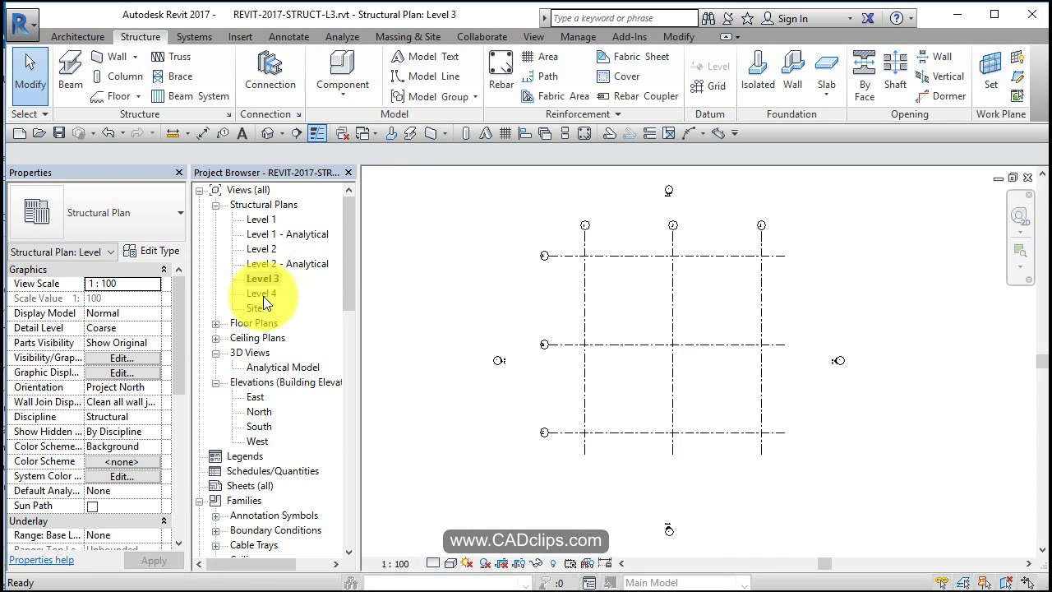
{"action": "double_click", "coordinate": [263, 293]}
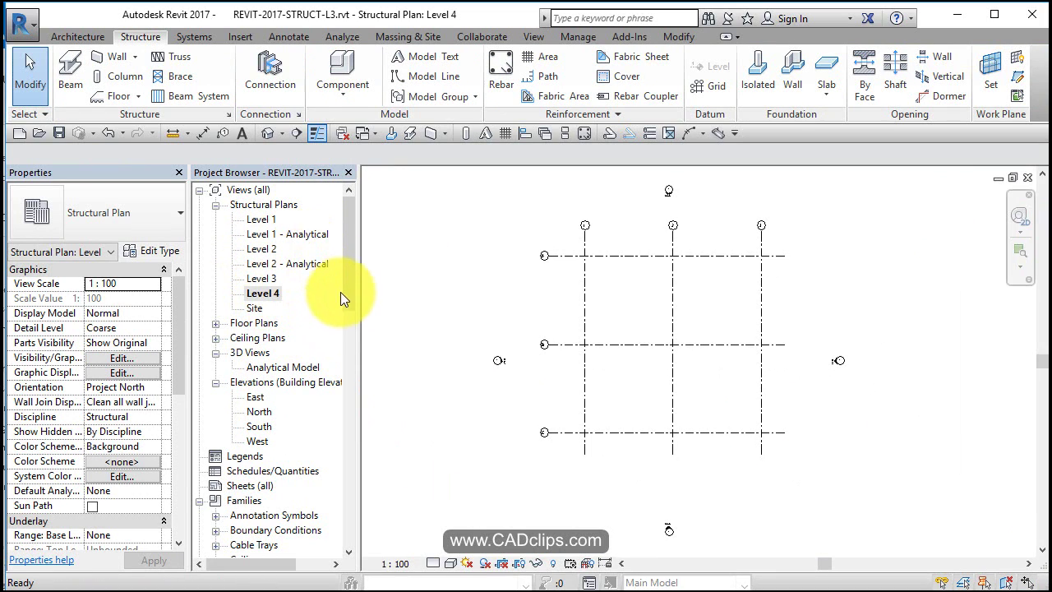
{"action": "left_click", "coordinate": [310, 233]}
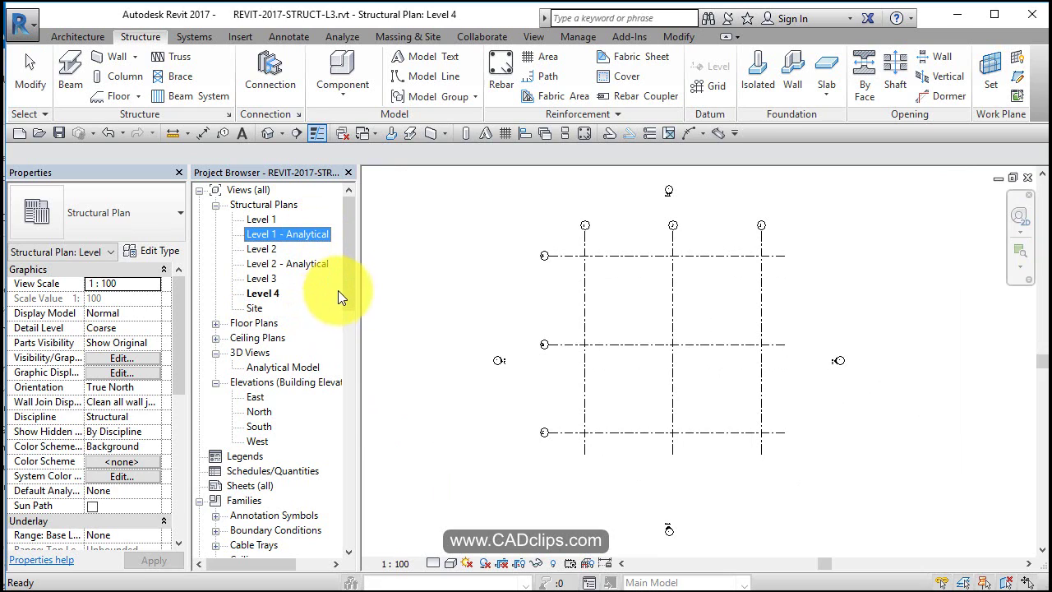
Delete the Level 1 and Level 2 - Analytical views, then the Level 3 and Level 4 ceiling plans.
{"action": "left_click", "coordinate": [317, 264], "text": "ctrl"}
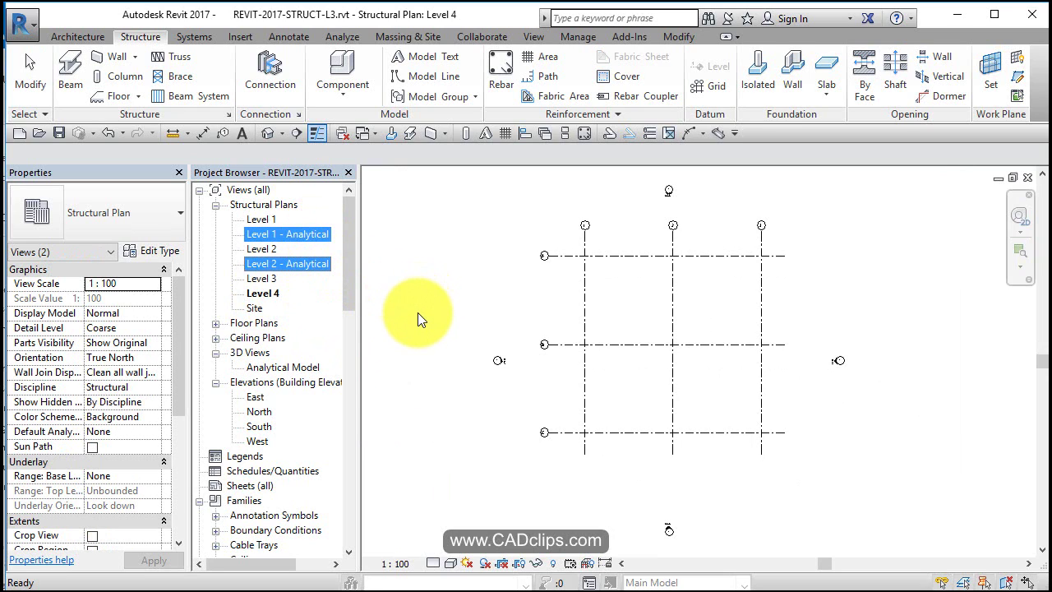
{"action": "key", "text": "Delete"}
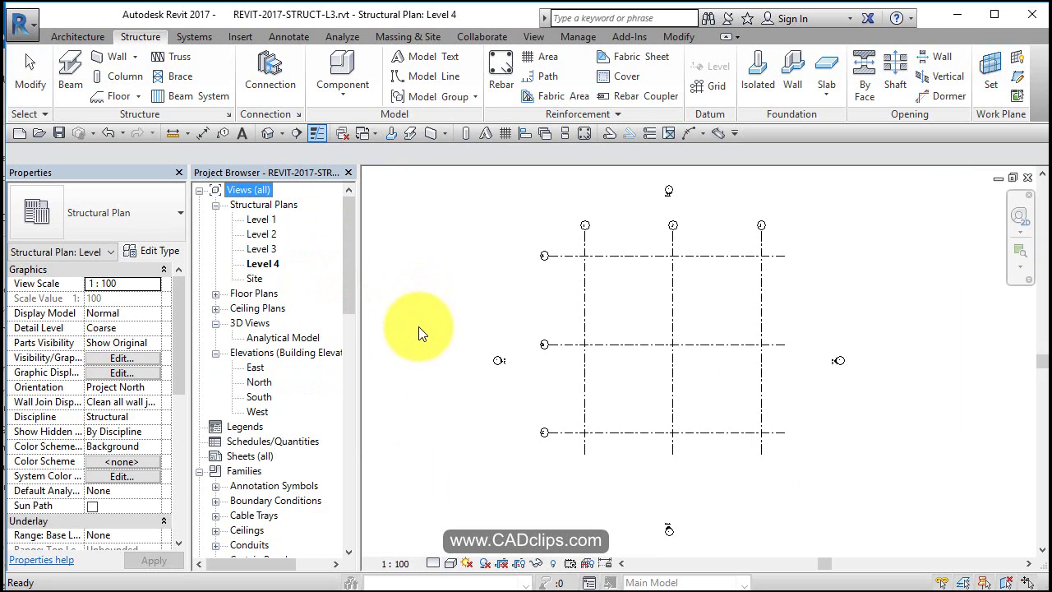
{"action": "left_click", "coordinate": [215, 309]}
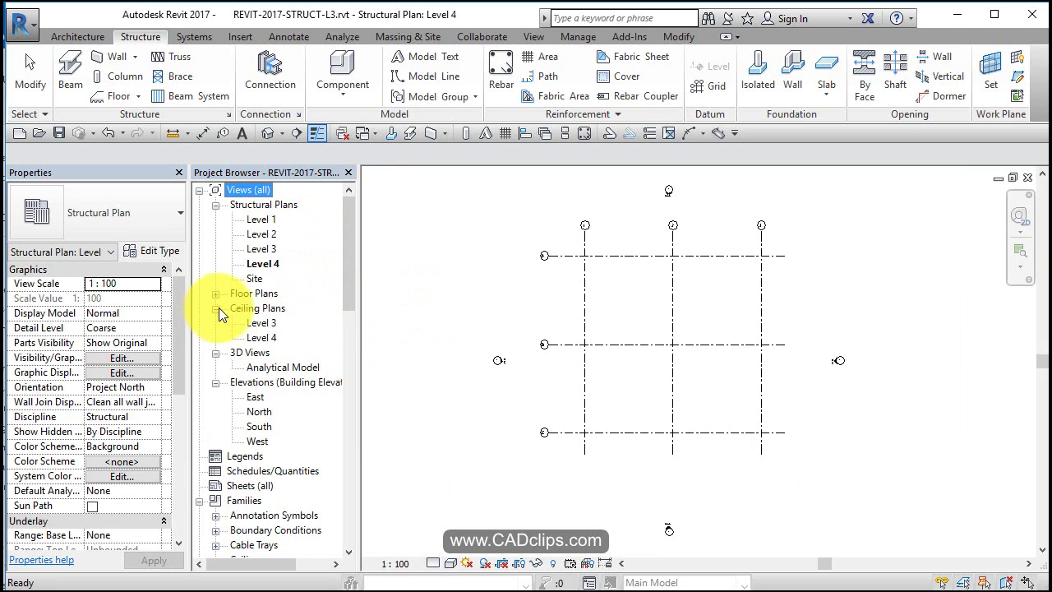
{"action": "left_click", "coordinate": [258, 322]}
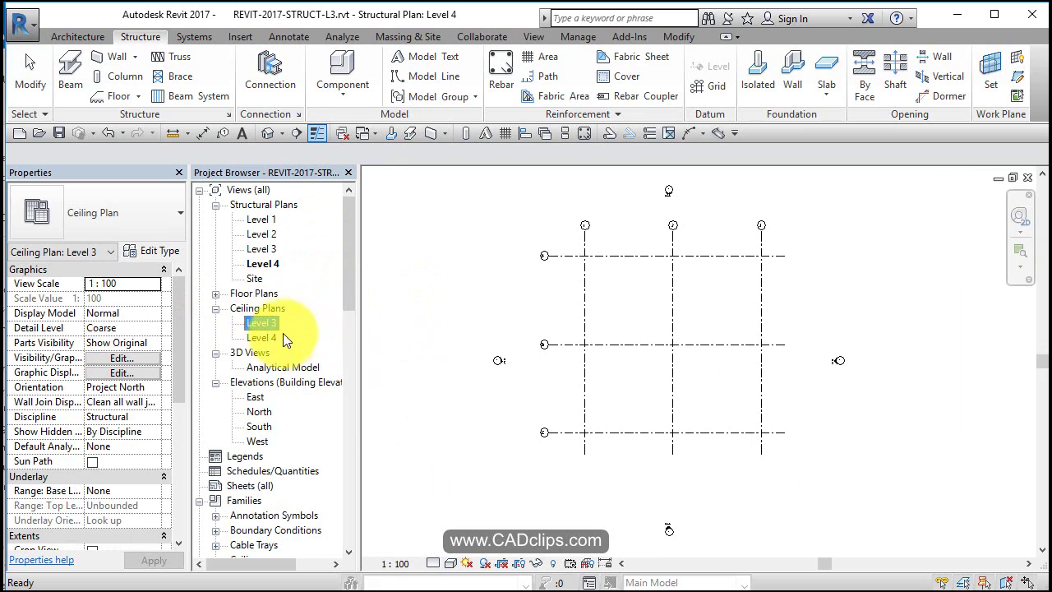
{"action": "left_click", "coordinate": [263, 337], "text": "ctrl"}
{"action": "key", "text": "Delete"}
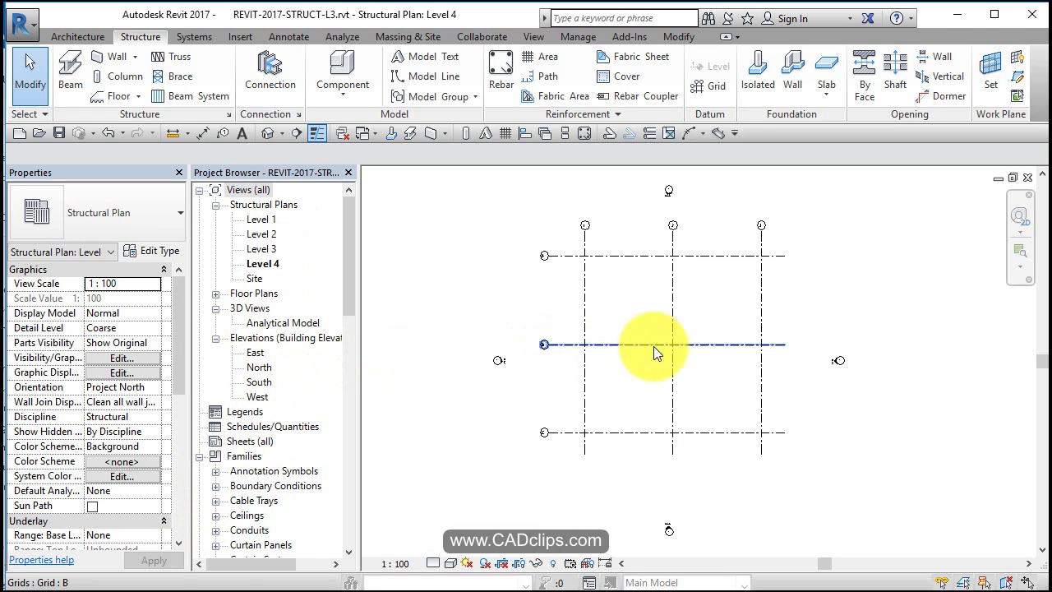
{"action": "middle_click_drag", "start_coordinate": [689, 359], "coordinate": [697, 369]}
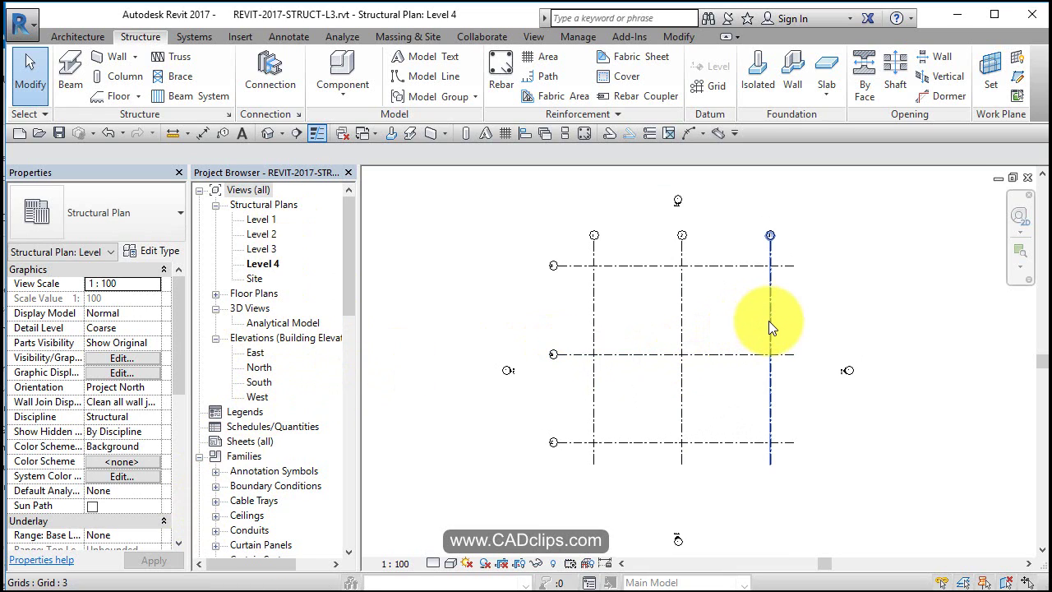